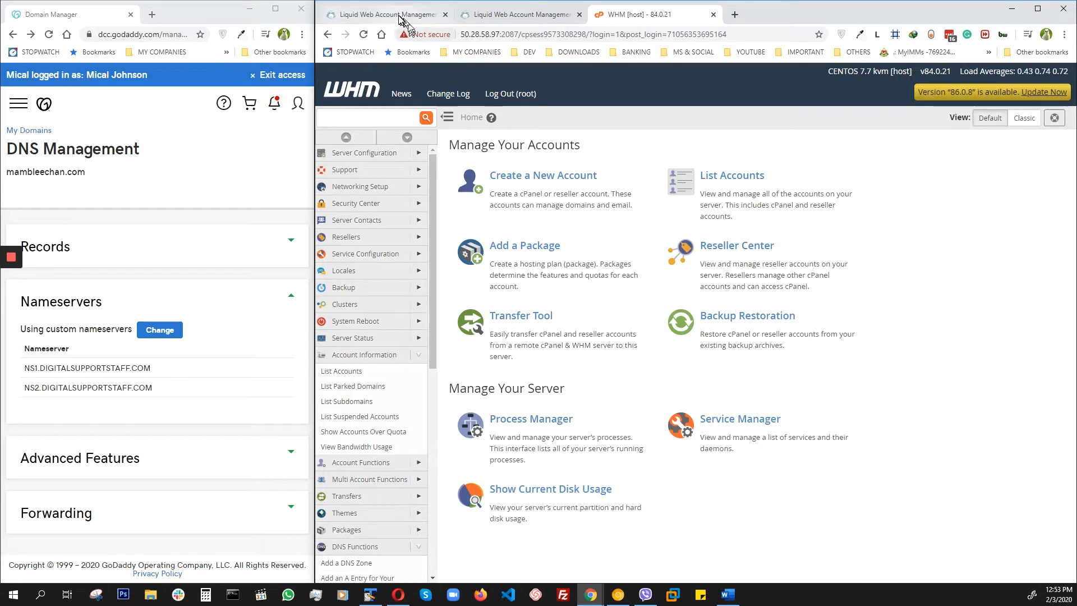
# Step: Open the DNS zone management section of the Liquid Web domains dashboard
pyautogui.click(399, 15)
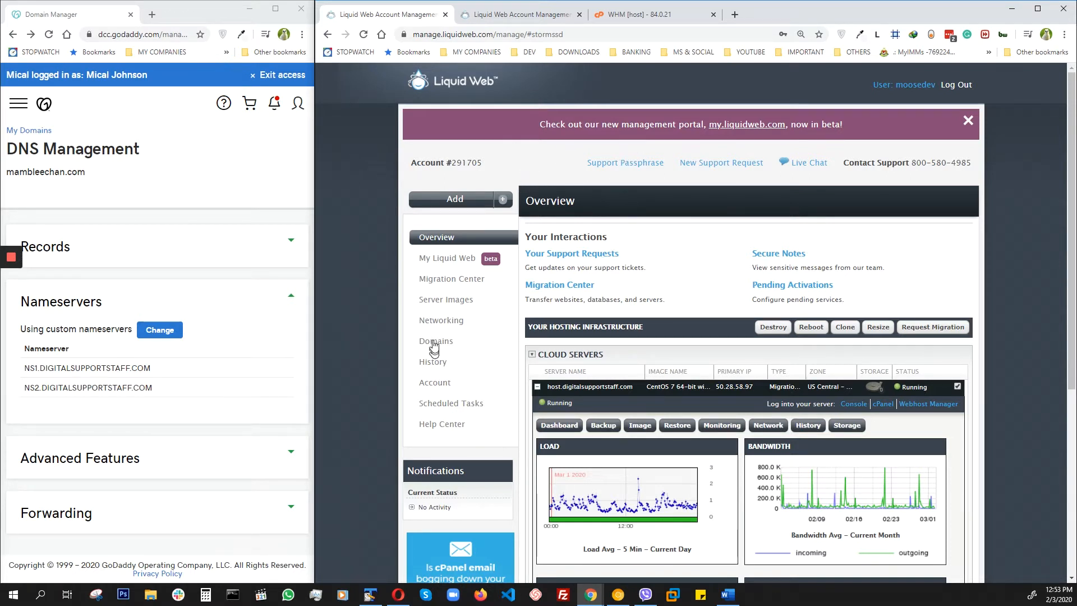
pyautogui.click(497, 16)
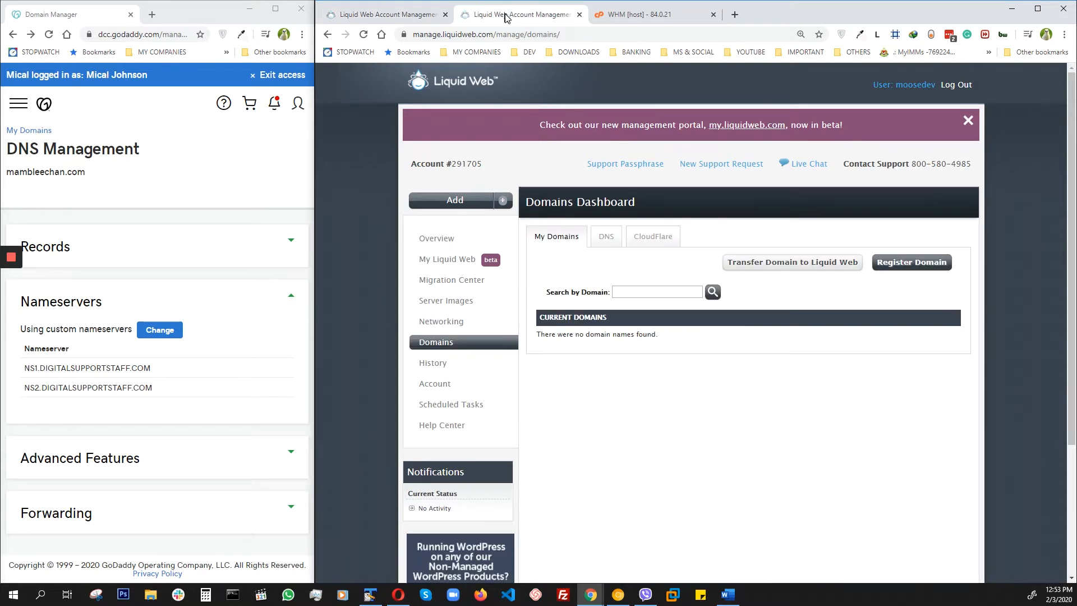
pyautogui.click(606, 236)
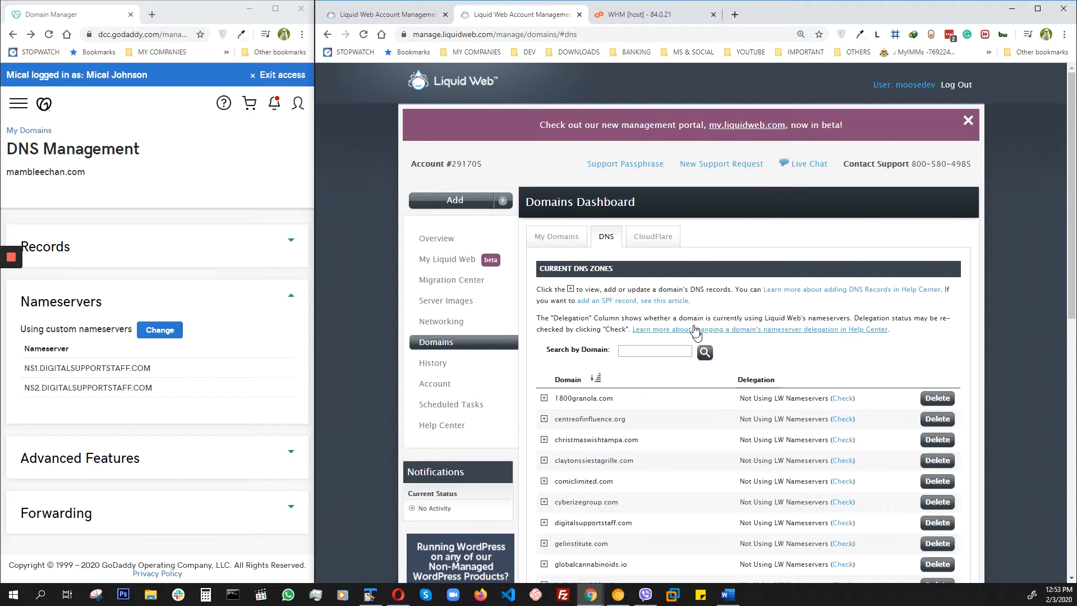
# Step: Search the current DNS zones for "mamble" and expand the records of mambleechan.com
pyautogui.click(646, 350)
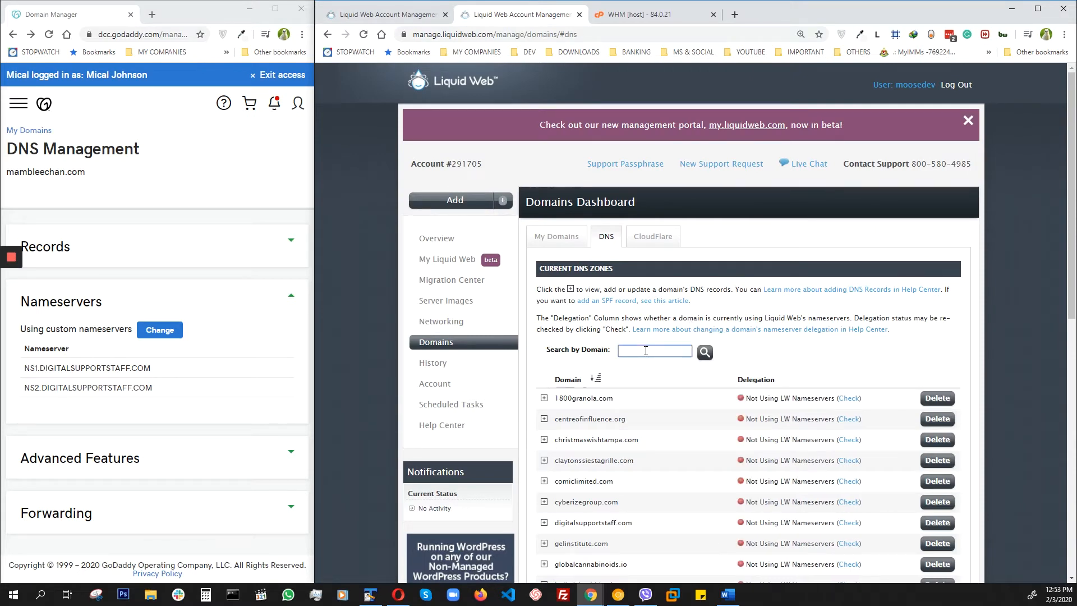
pyautogui.write('mamble')
pyautogui.press('Return')
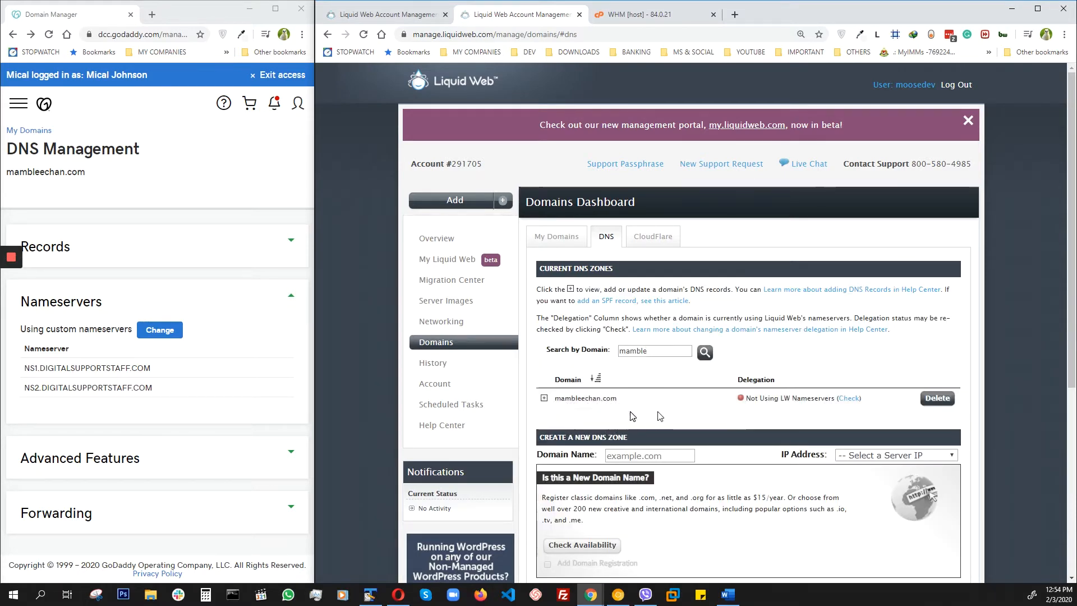
pyautogui.click(544, 399)
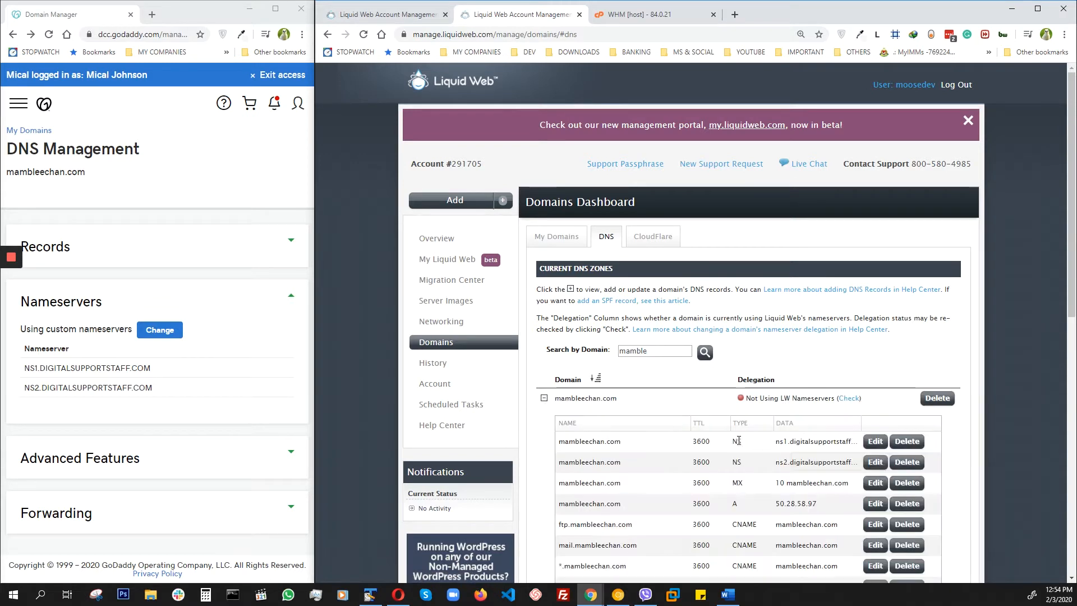
# Step: Open the first NS record of mambleechan.com for editing and save it without changing any value
pyautogui.scroll(-2, 936, 463)
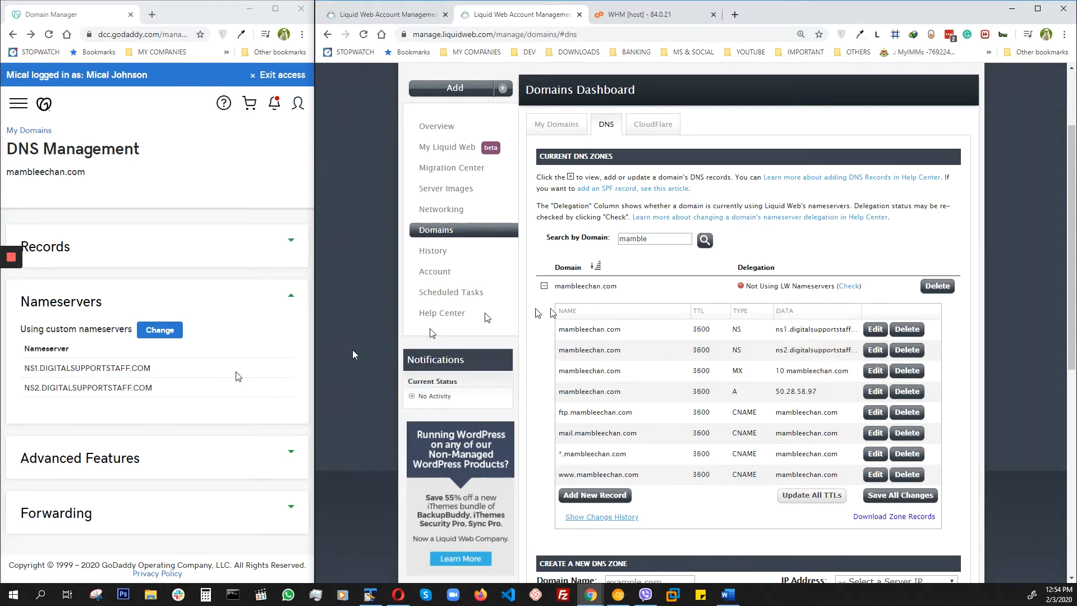
pyautogui.click(875, 329)
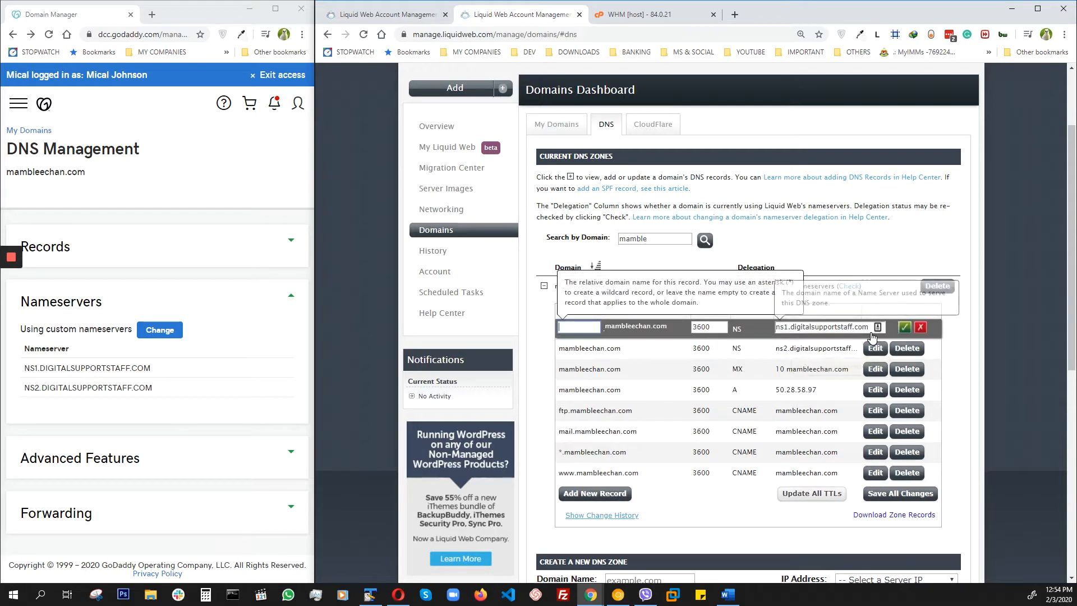
pyautogui.click(905, 327)
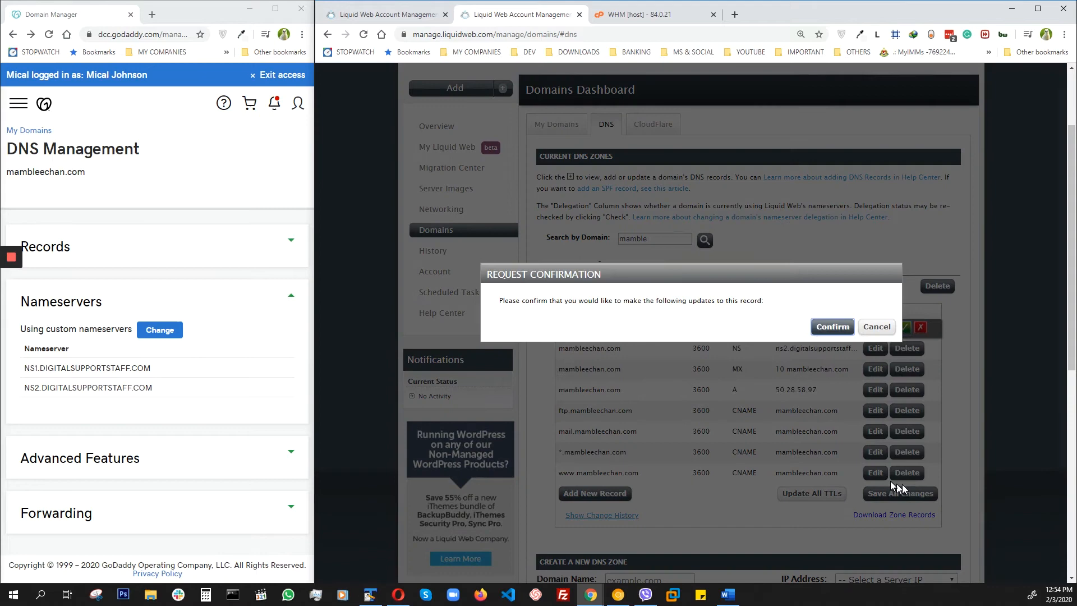
pyautogui.click(835, 327)
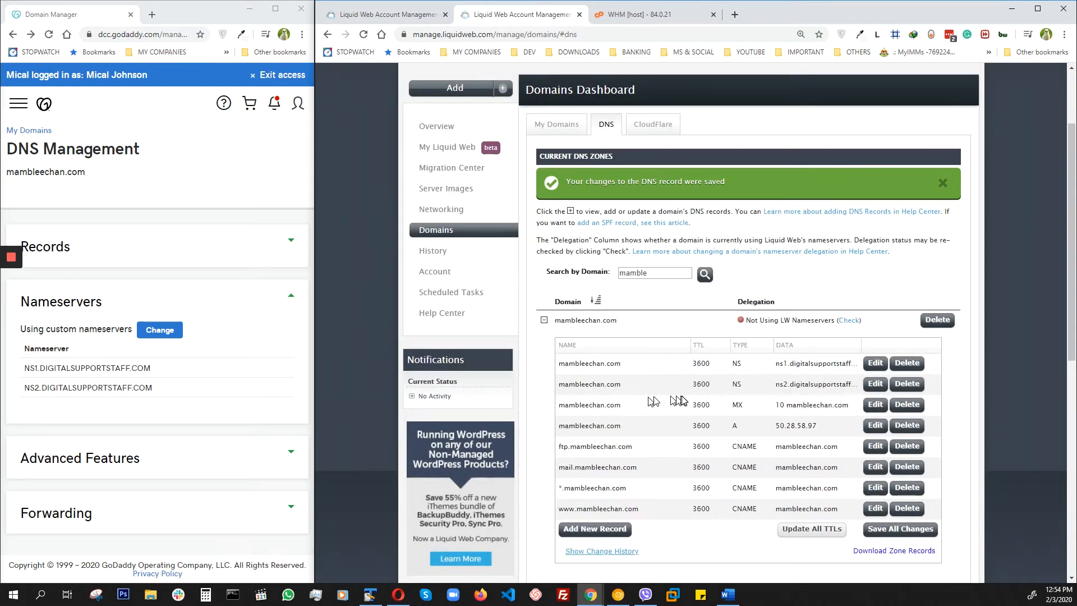
# Step: Examine the form for creating a new DNS zone, including its domain name field and server IP choices
pyautogui.scroll(-5, 606, 387)
pyautogui.click(599, 415)
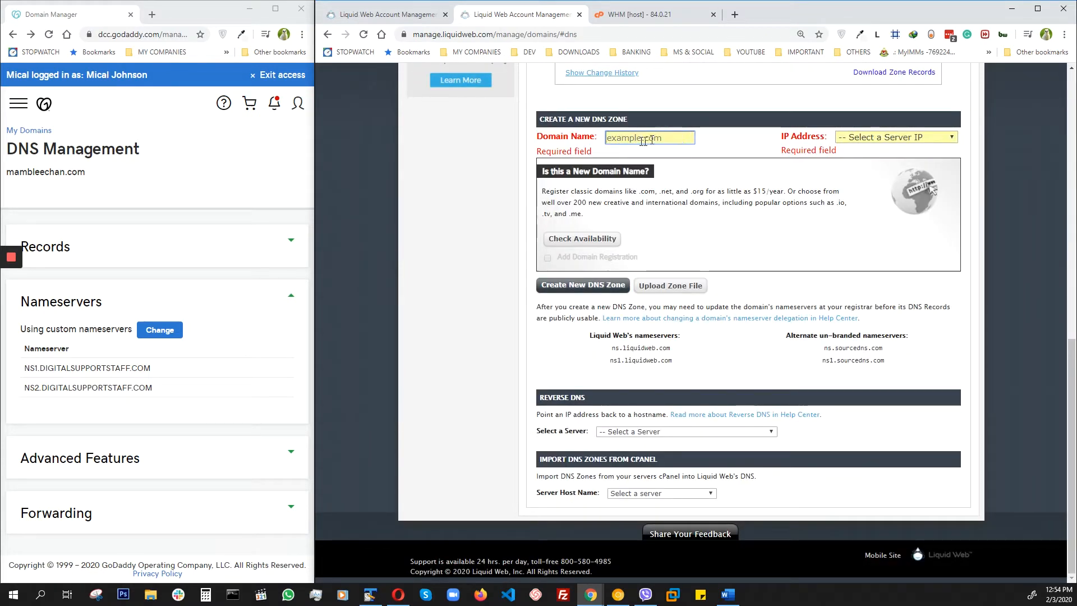
pyautogui.click(900, 138)
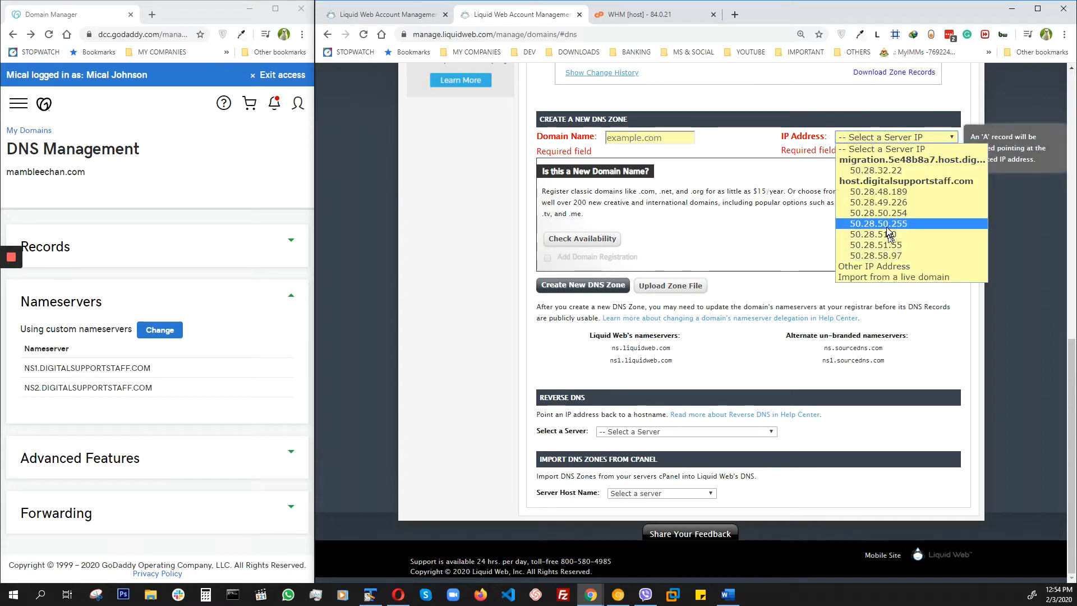
pyautogui.click(564, 287)
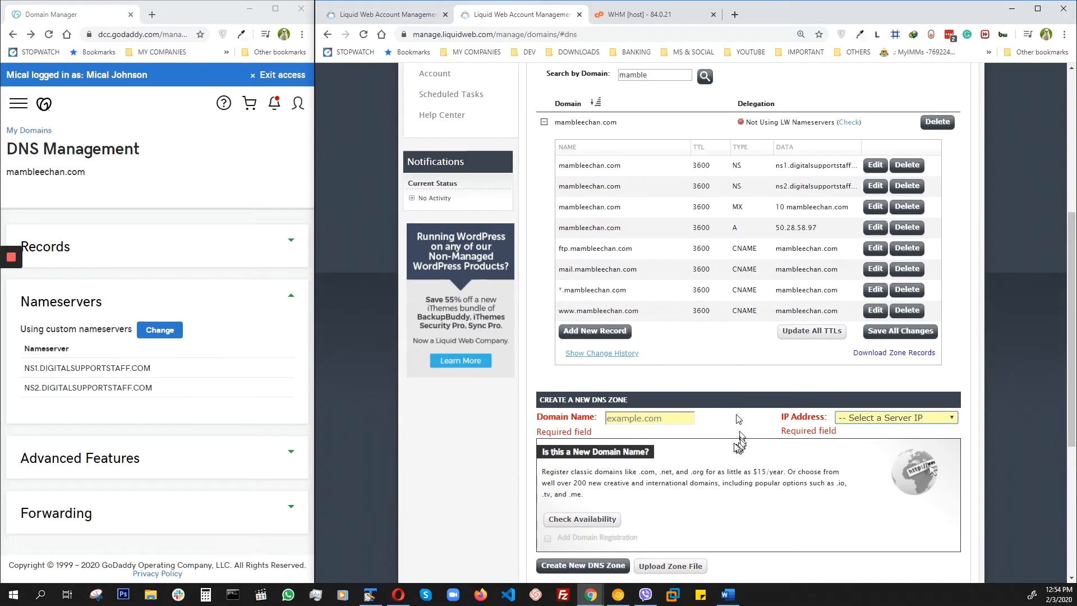
pyautogui.scroll(2, 751, 221)
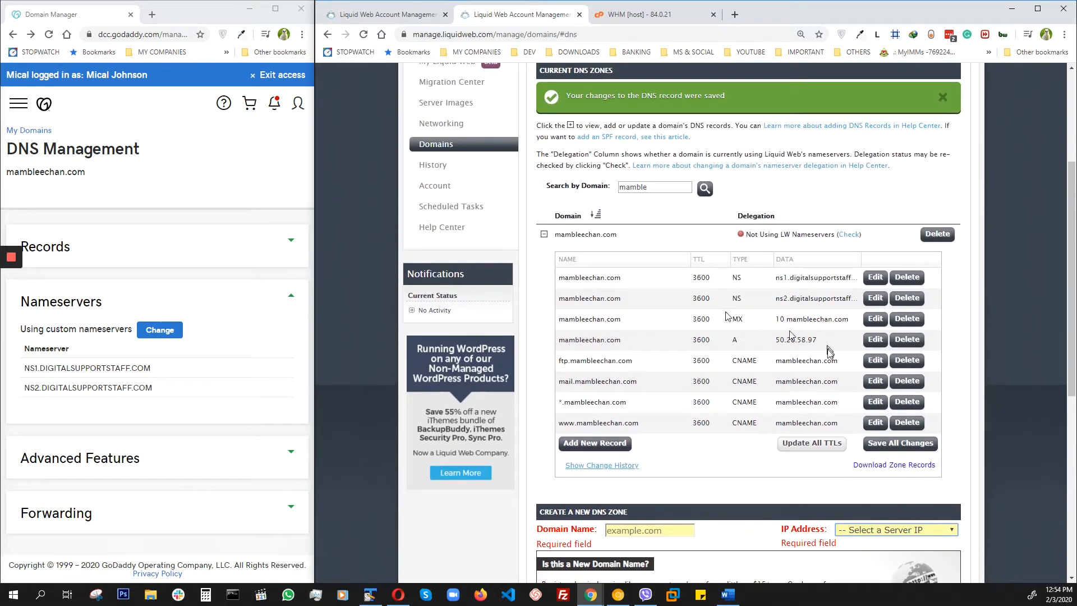
# Step: Go back to the Liquid Web overview and open Webhost Manager for the cloud server host.digitalsupportstaff.com
pyautogui.click(373, 14)
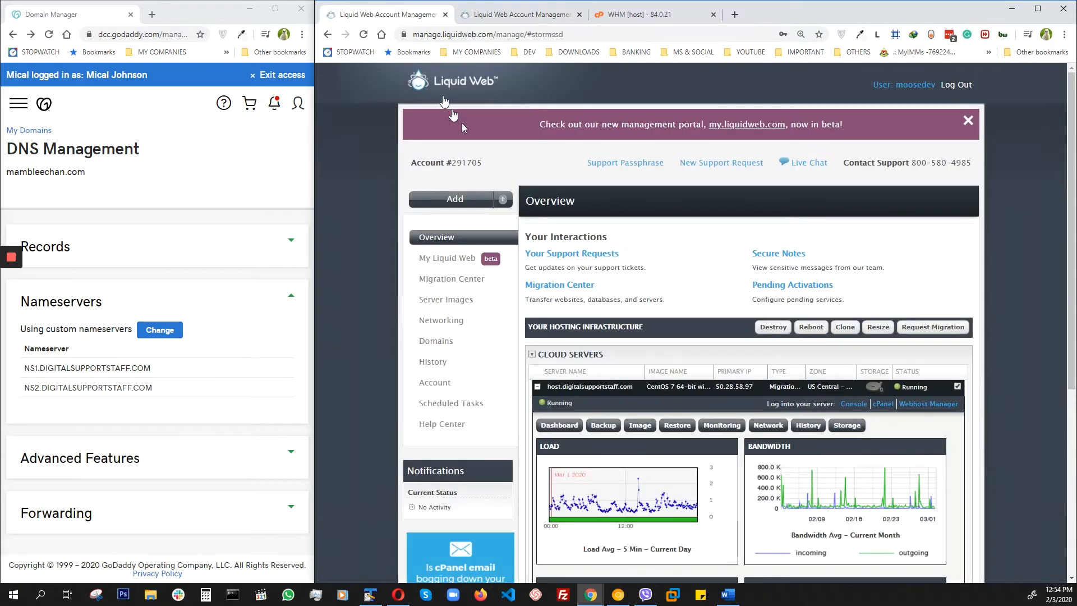
pyautogui.scroll(-1, 496, 305)
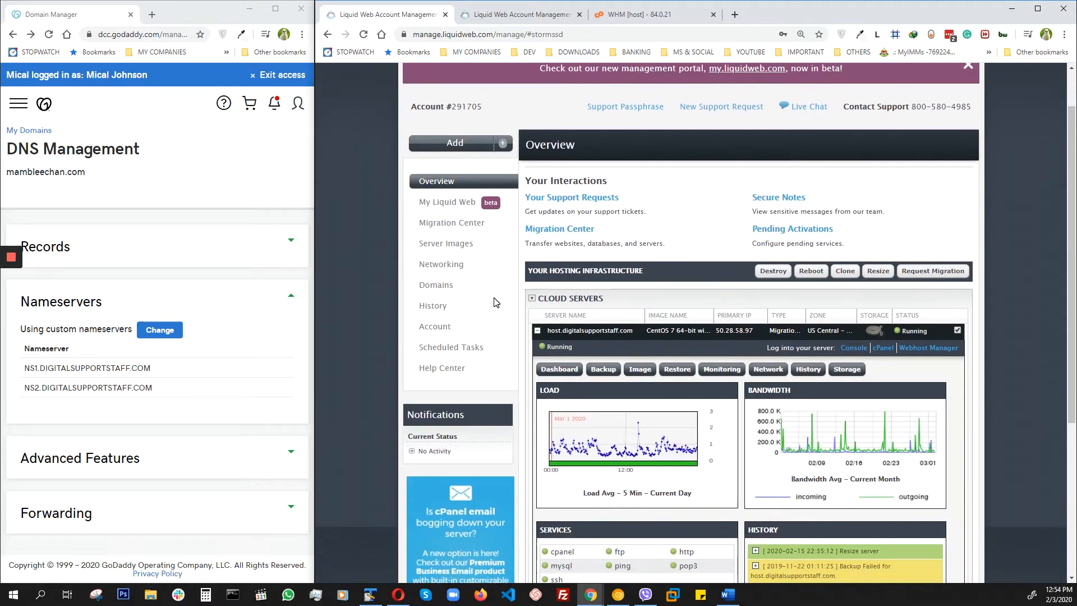
pyautogui.scroll(1, 496, 303)
pyautogui.click(536, 389)
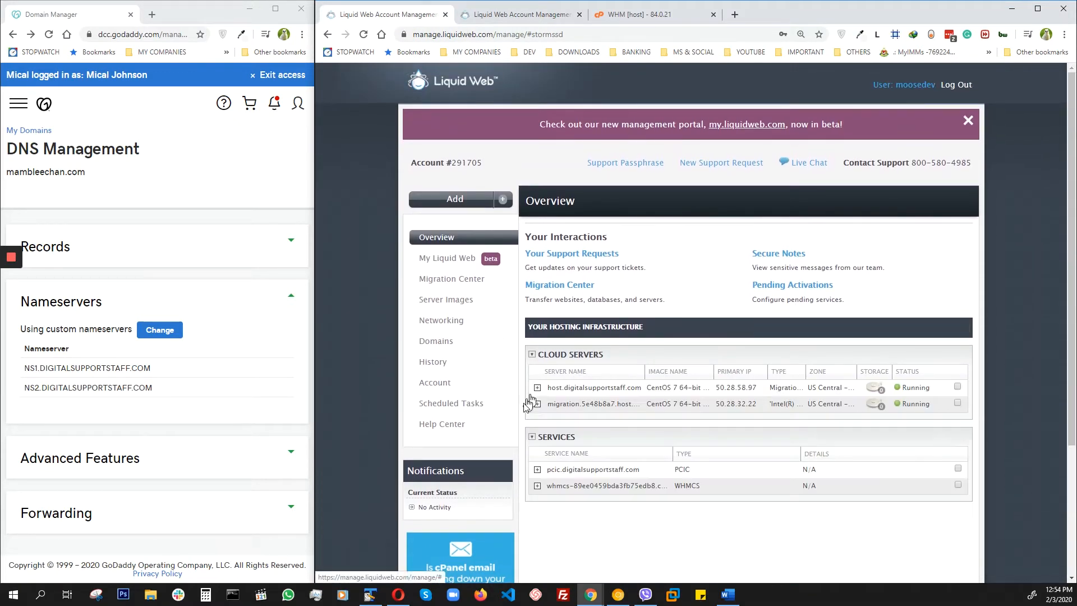
pyautogui.click(537, 387)
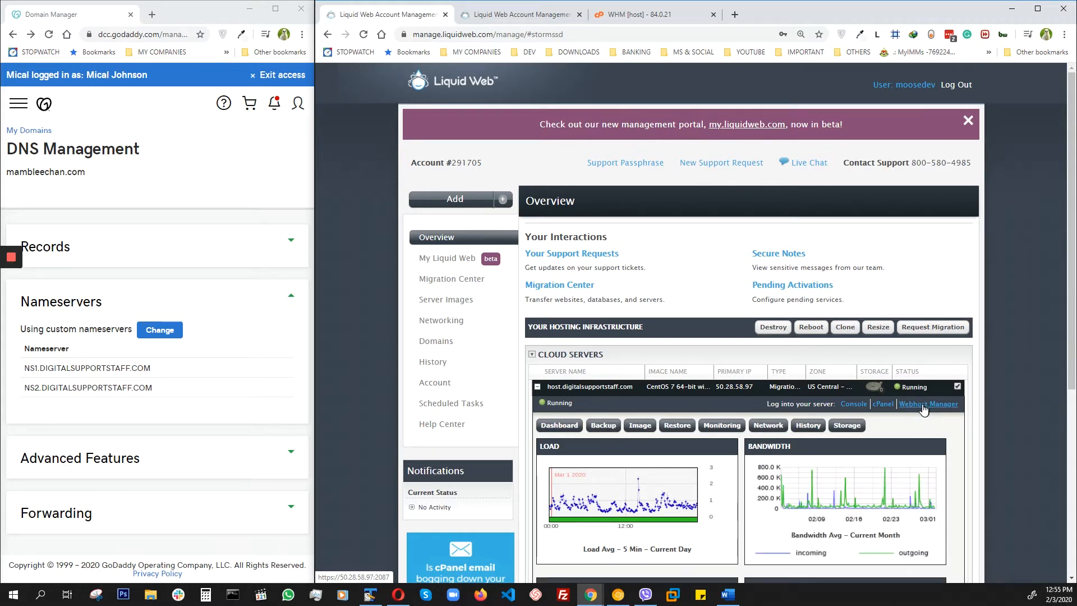
pyautogui.click(920, 405)
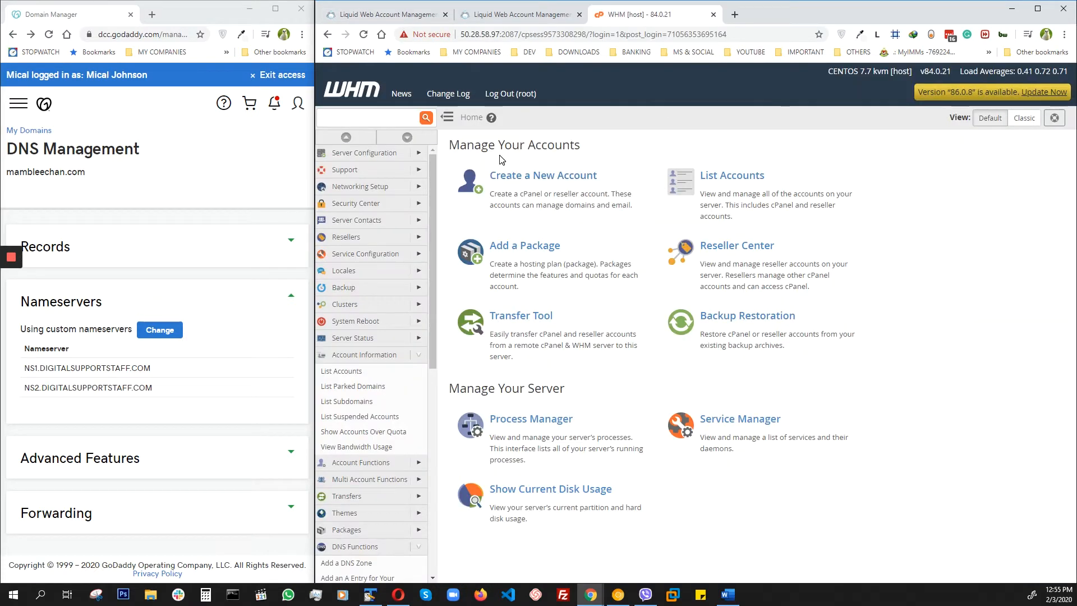
# Step: Start creating a new hosting account in WHM and enter mambleechan.com as its domain
pyautogui.click(538, 178)
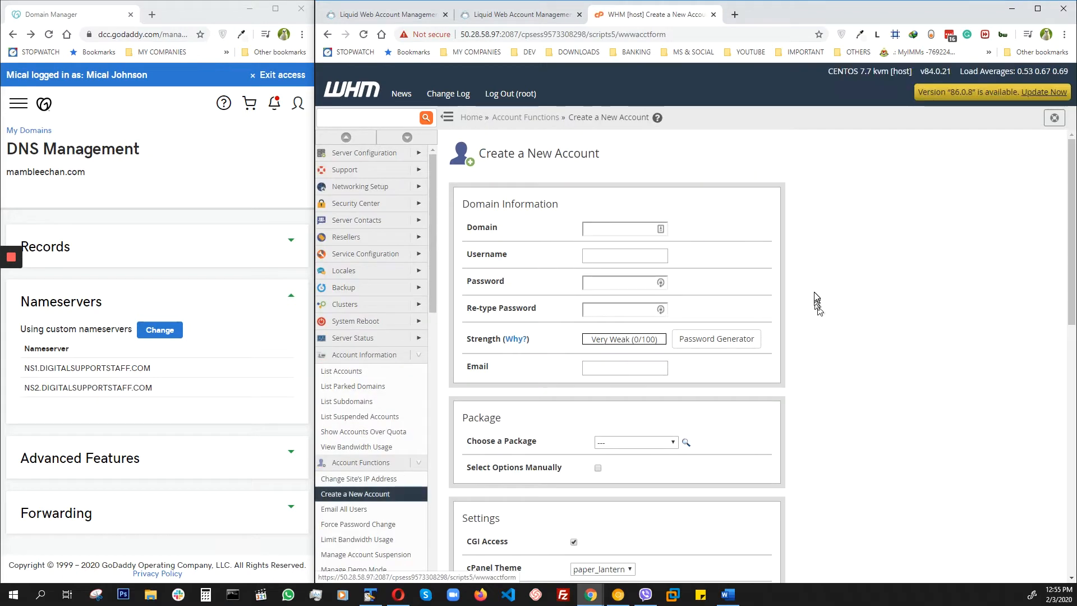
pyautogui.hotkey('alt', 'Tab')
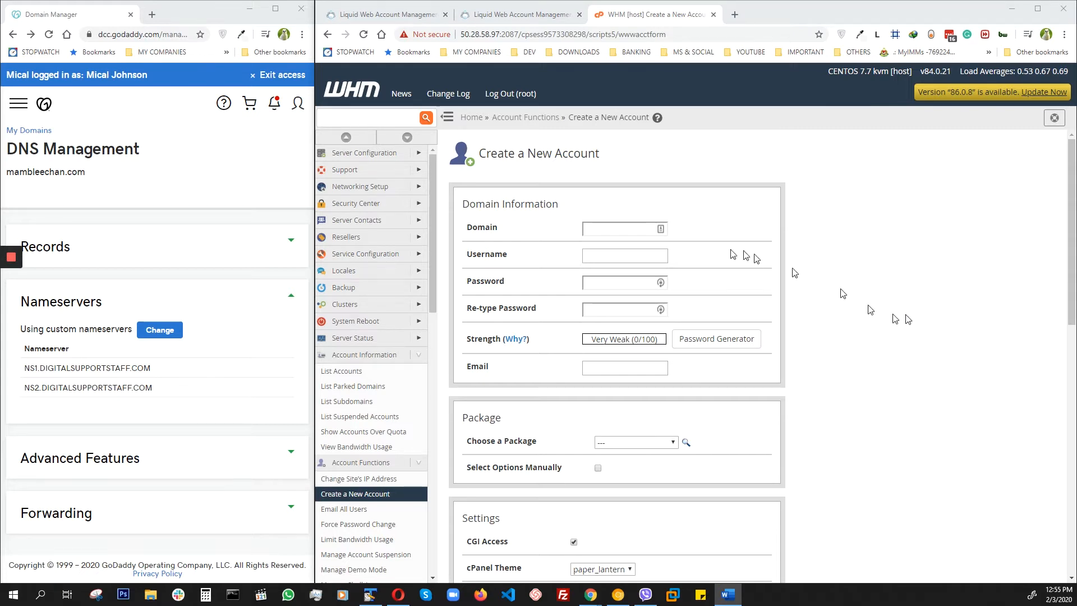
pyautogui.click(652, 229)
pyautogui.rightClick(599, 231)
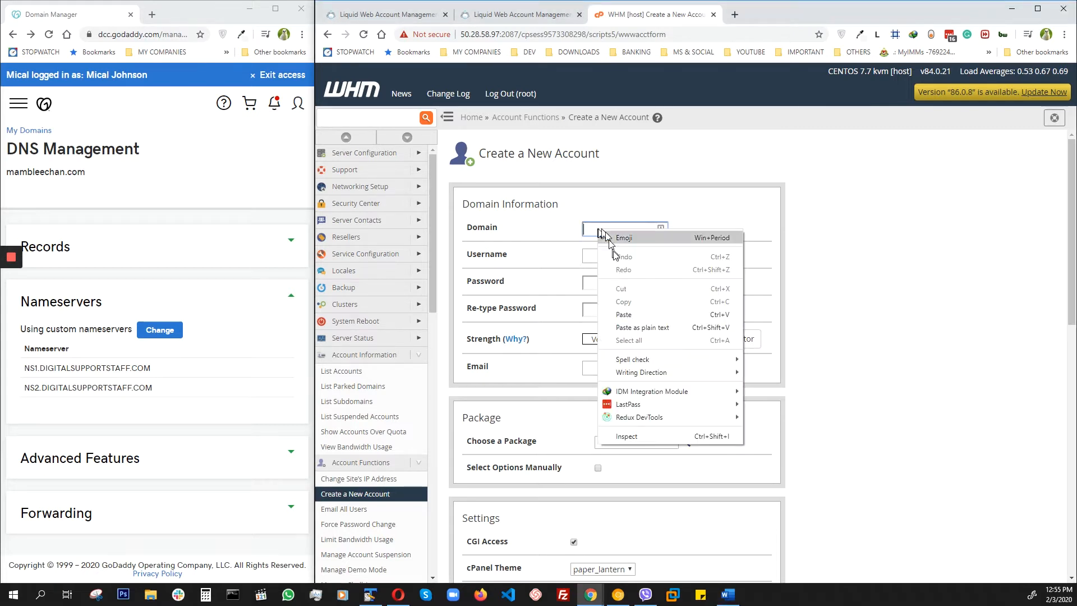
pyautogui.click(620, 314)
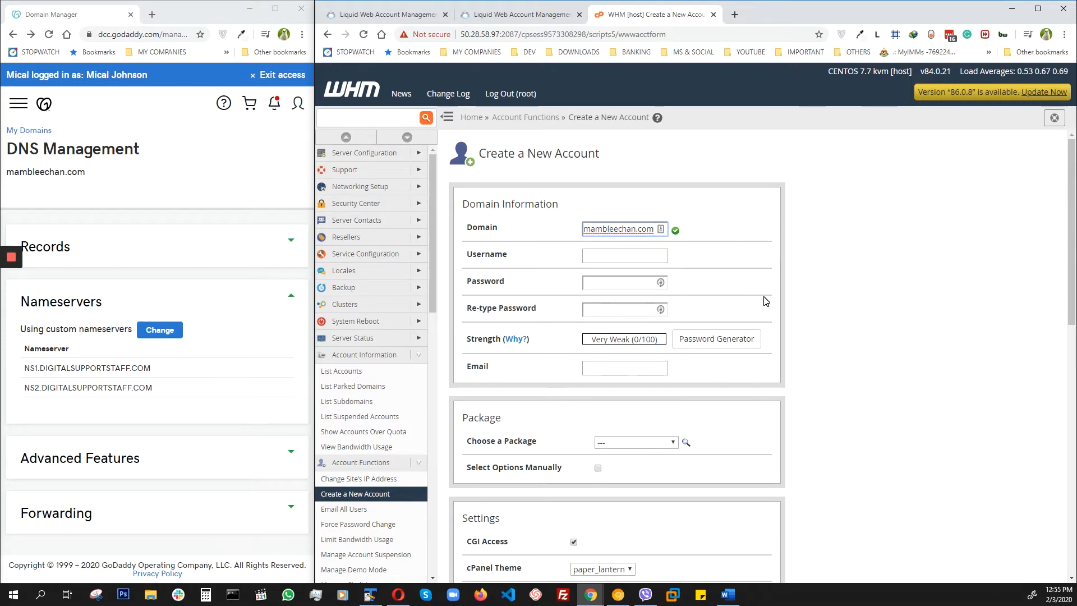
pyautogui.press('Tab')
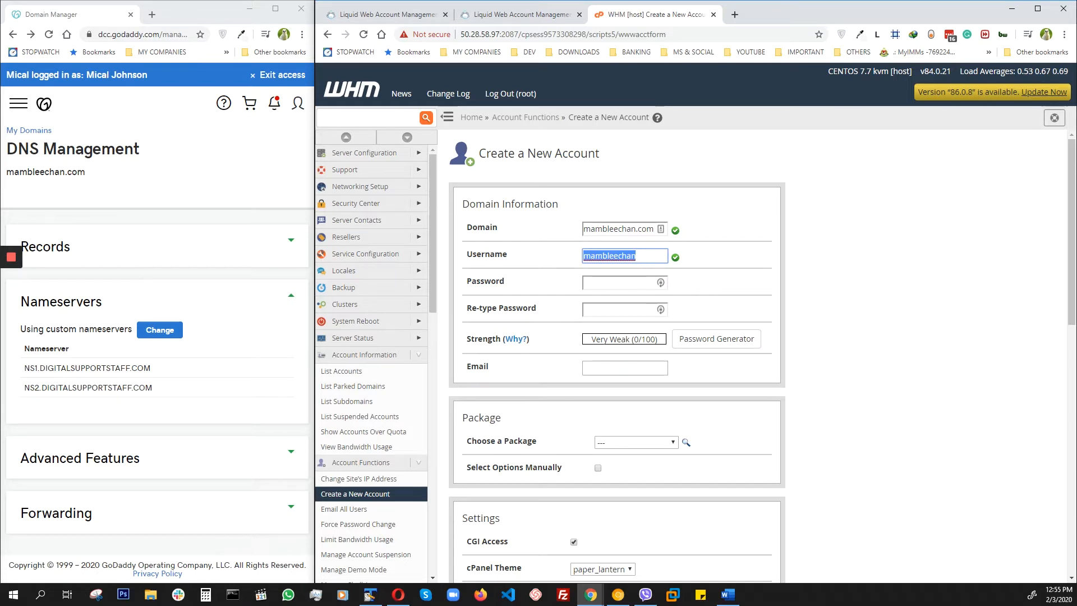
# Step: Paste the new account's password into both the password and the password confirmation fields
pyautogui.hotkey('alt', 'Tab')
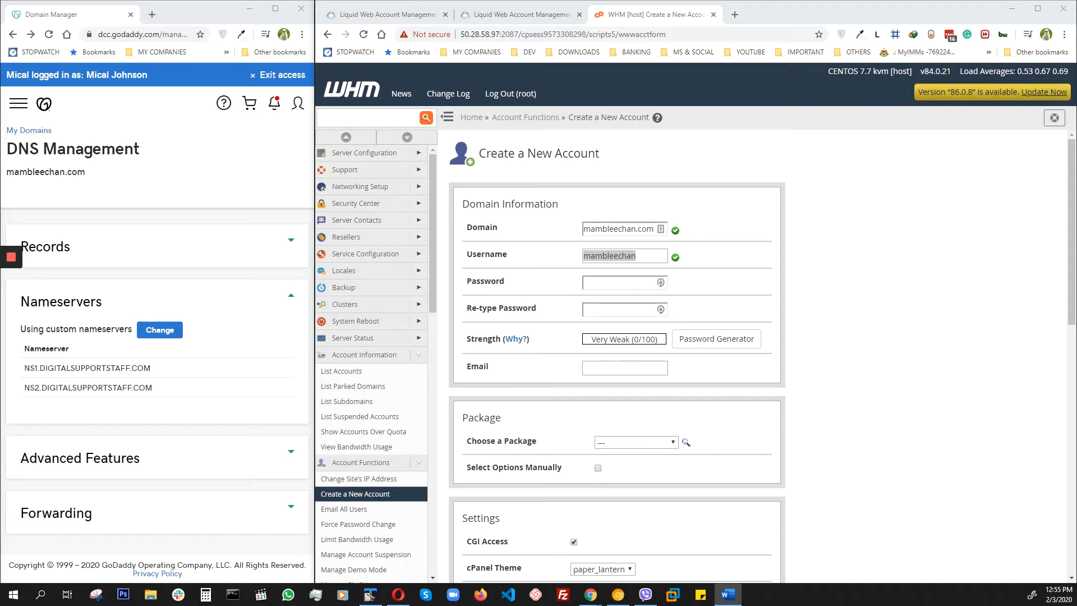
pyautogui.click(600, 283)
pyautogui.rightClick(604, 283)
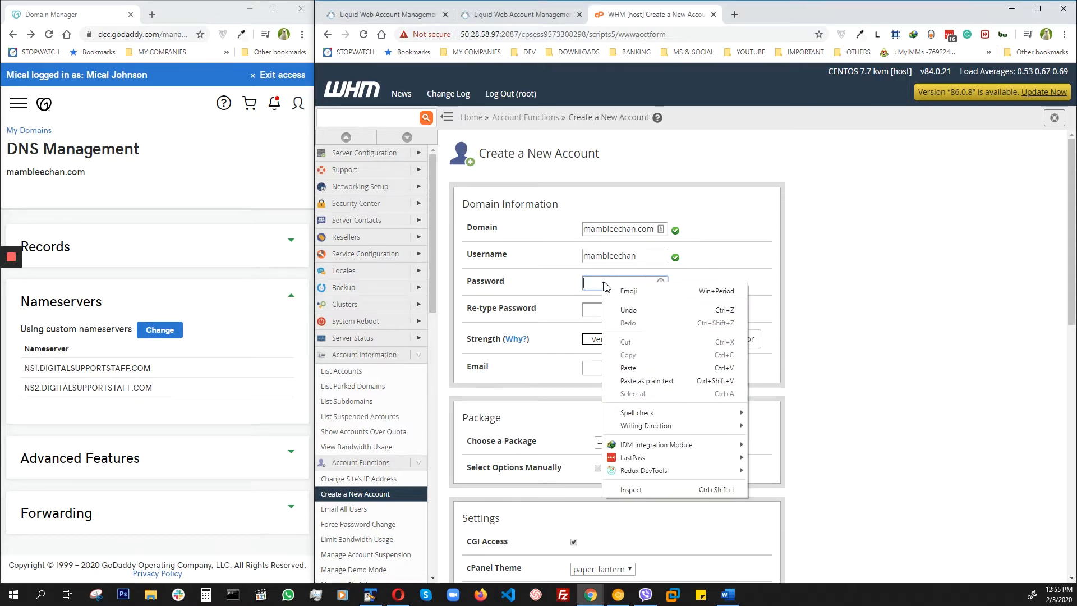
pyautogui.click(628, 367)
pyautogui.click(601, 309)
pyautogui.rightClick(602, 312)
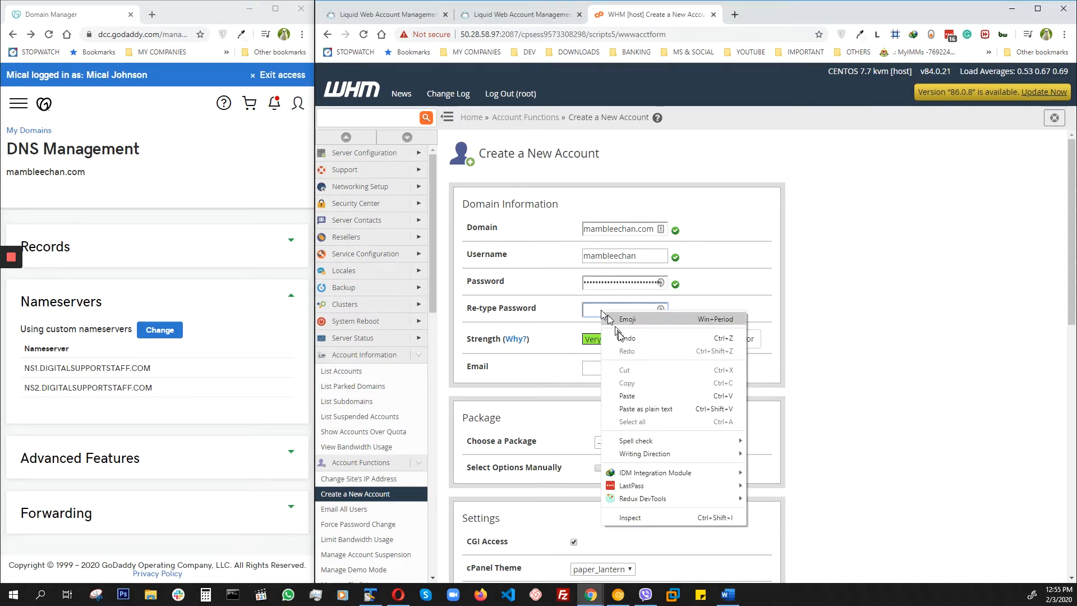
pyautogui.click(627, 396)
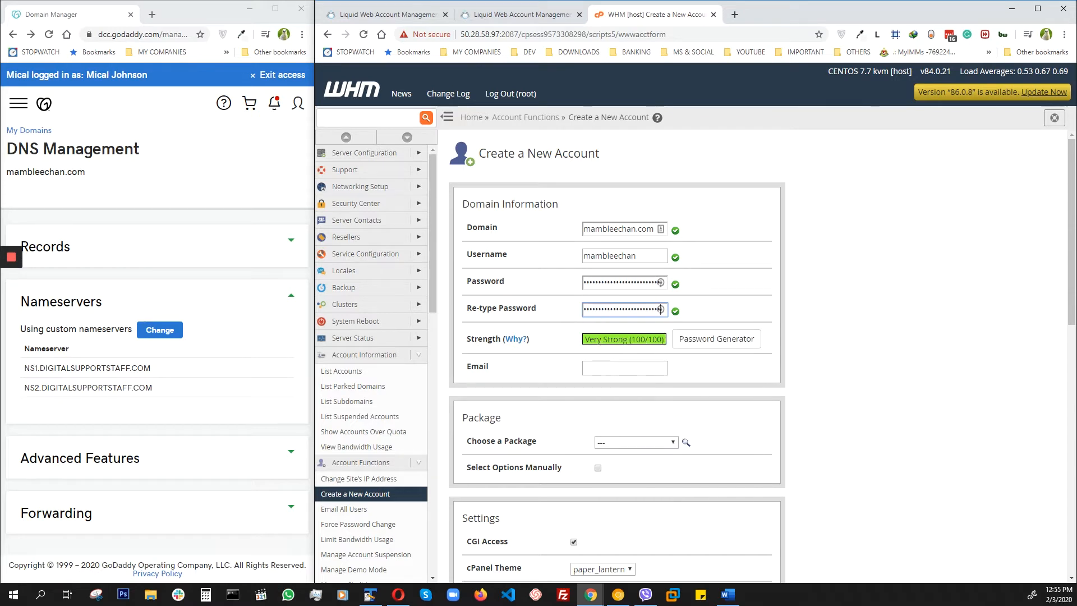
# Step: Fill in the new account's contact e-mail
pyautogui.hotkey('alt', 'Tab')
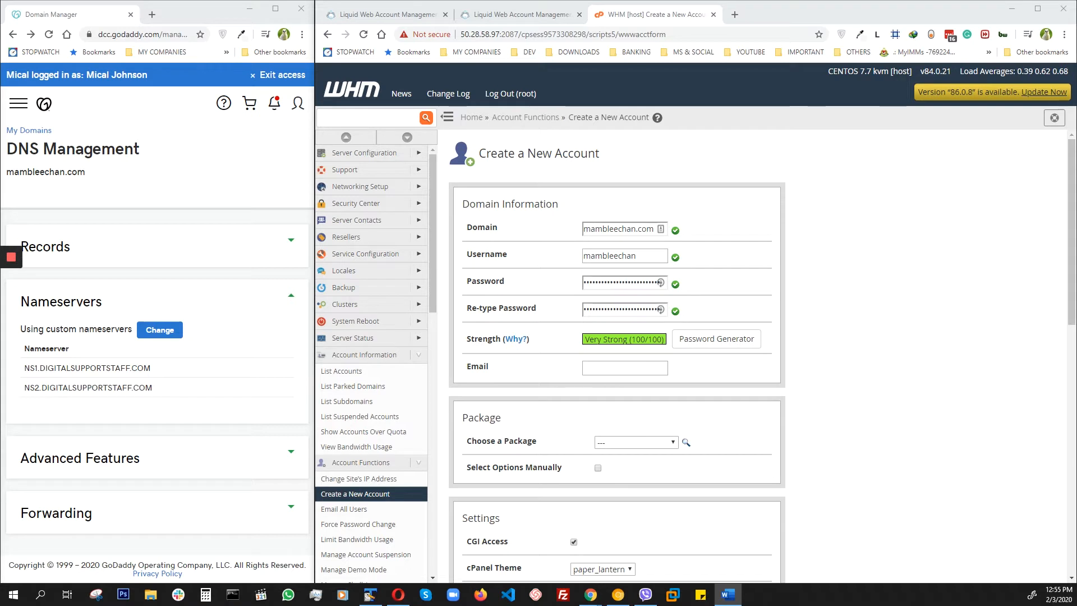
pyautogui.click(609, 369)
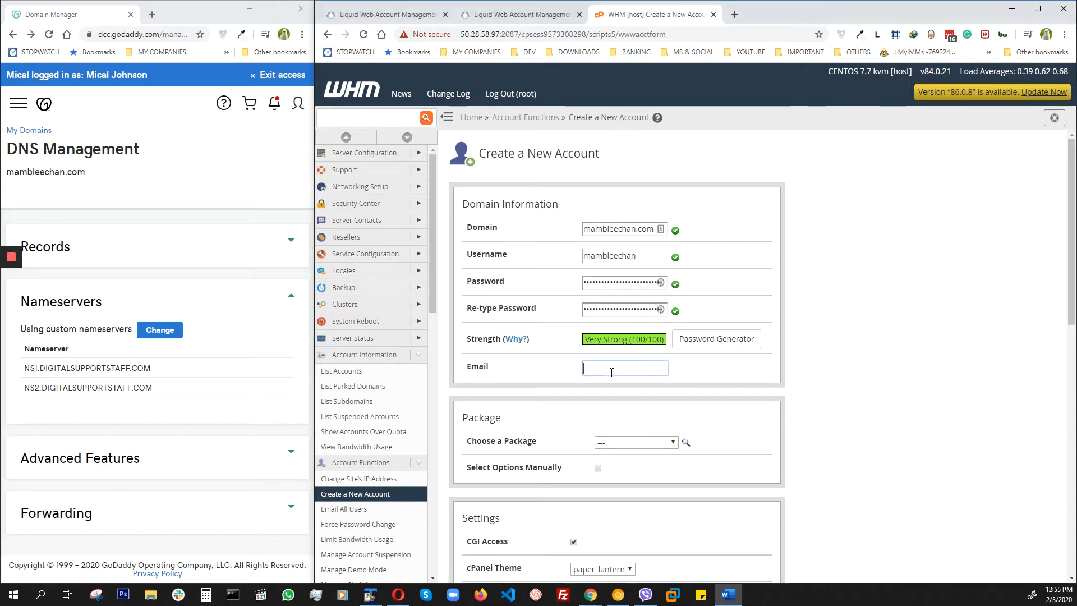
pyautogui.rightClick(610, 369)
pyautogui.click(662, 452)
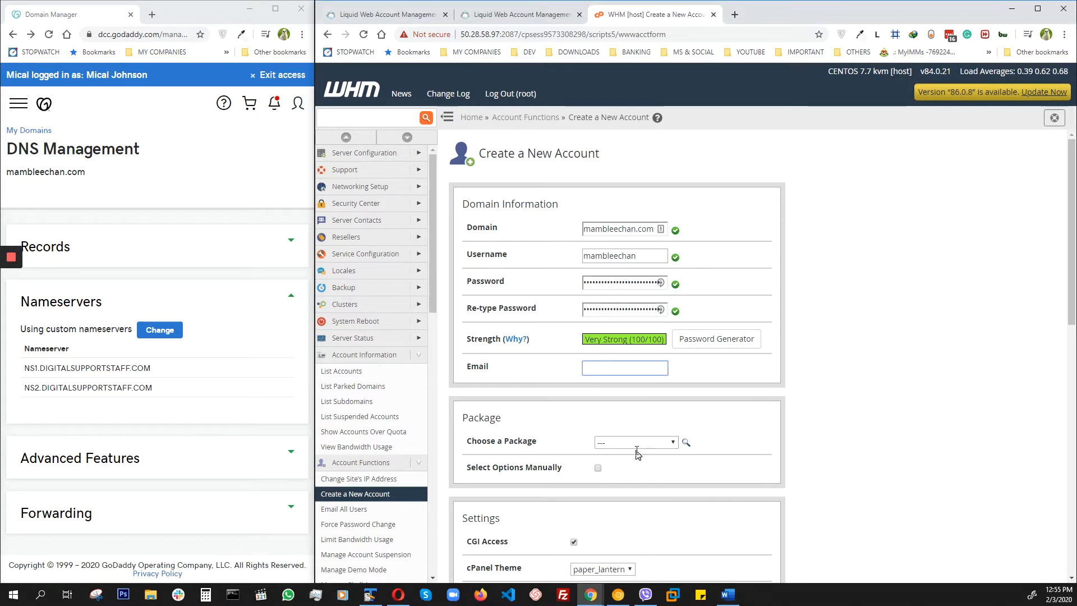
# Step: Leave the package unselected and enable manual selection of the account's resource options
pyautogui.scroll(-3, 790, 370)
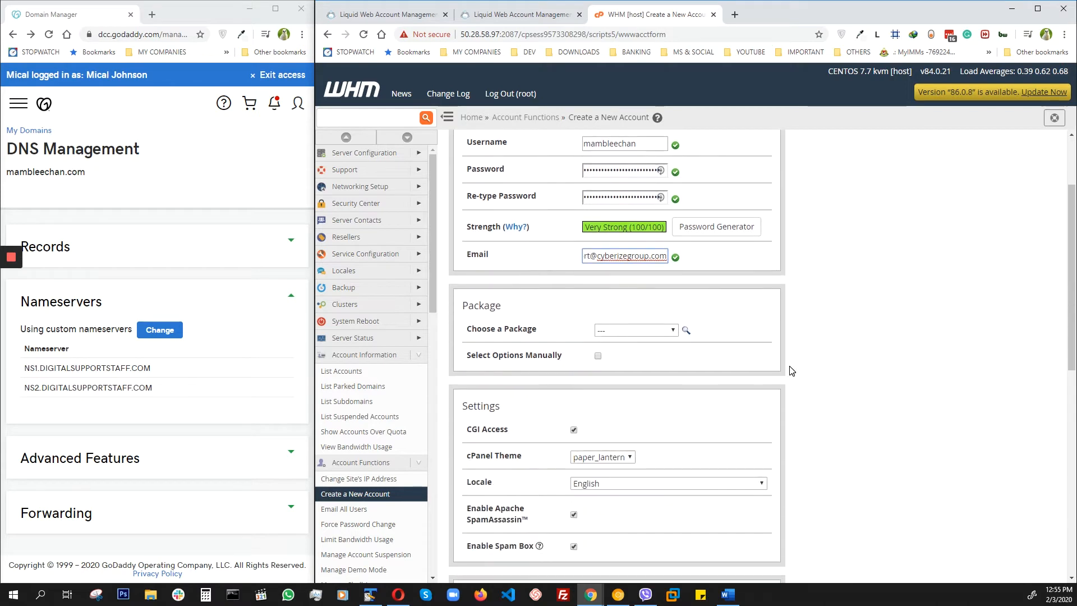
pyautogui.scroll(-1, 791, 370)
pyautogui.click(614, 218)
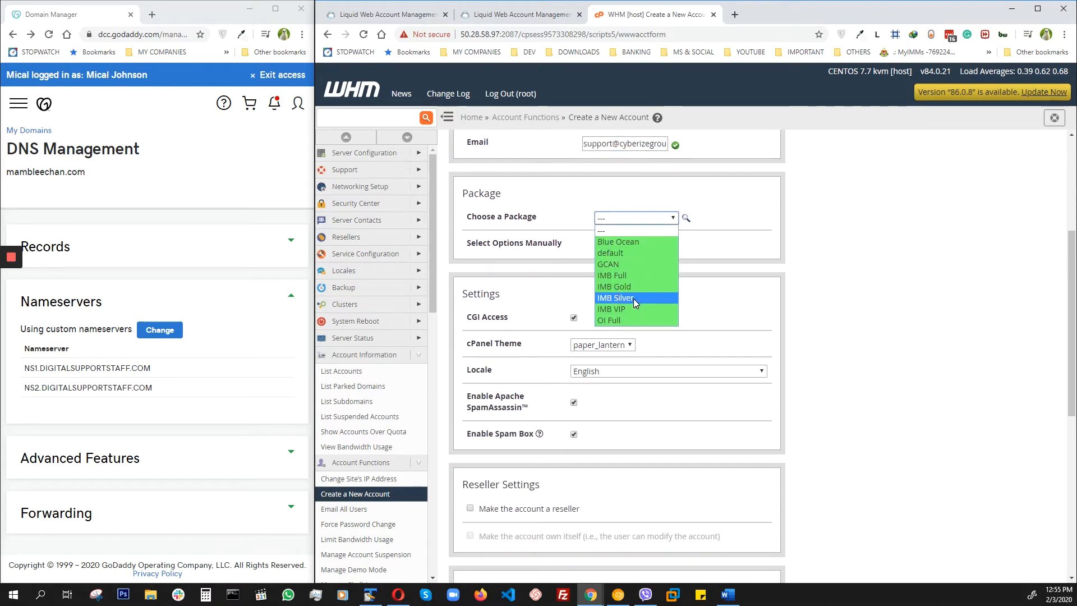
pyautogui.click(729, 253)
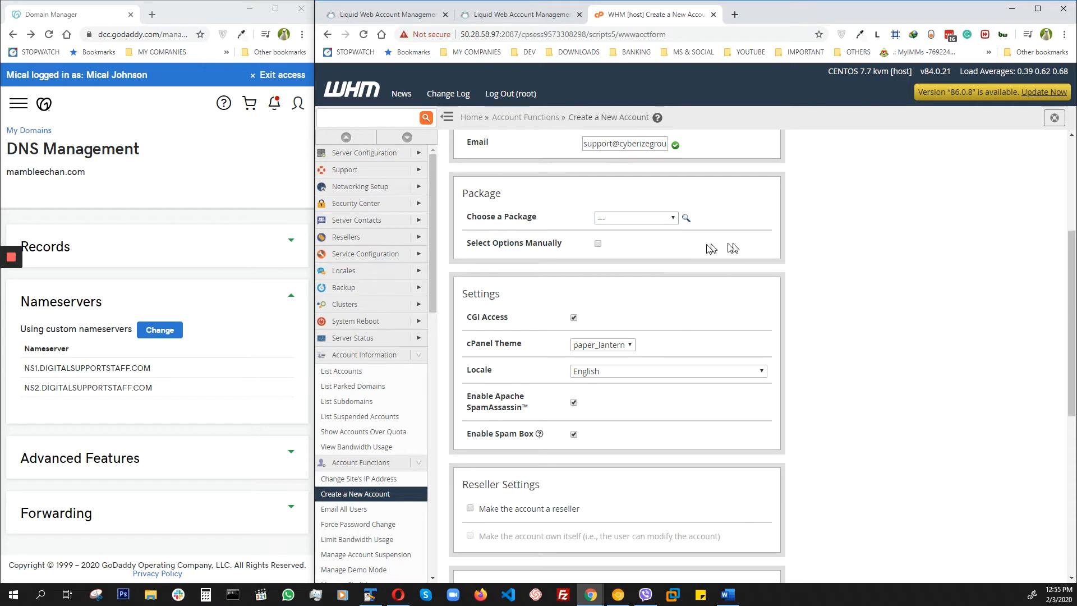
pyautogui.click(598, 242)
pyautogui.scroll(-2, 691, 306)
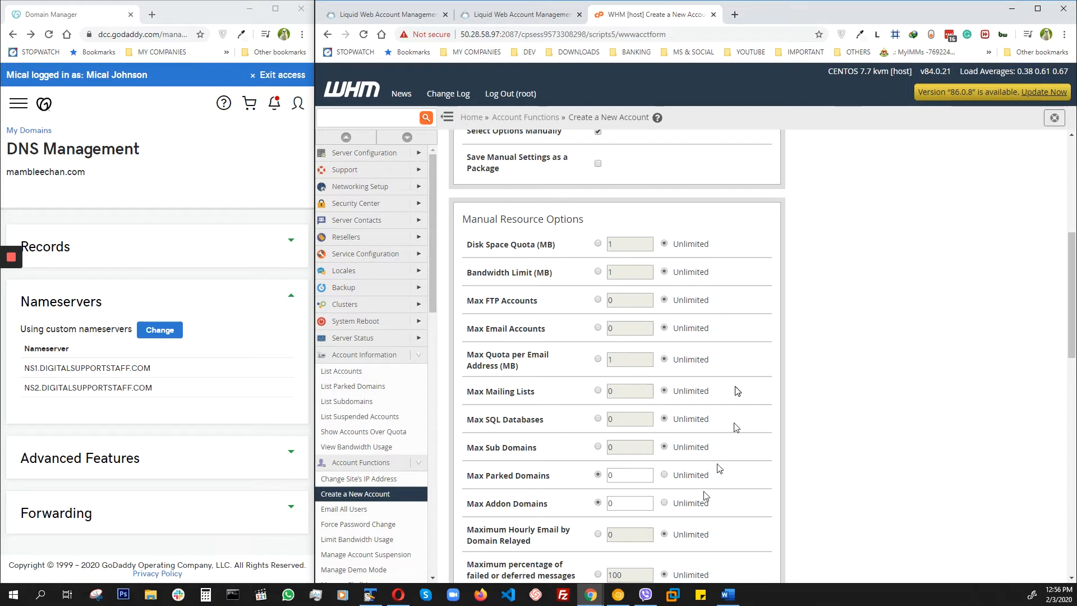
# Step: Turn off manual option selection and assign the OI Full package to the new account
pyautogui.scroll(2, 562, 355)
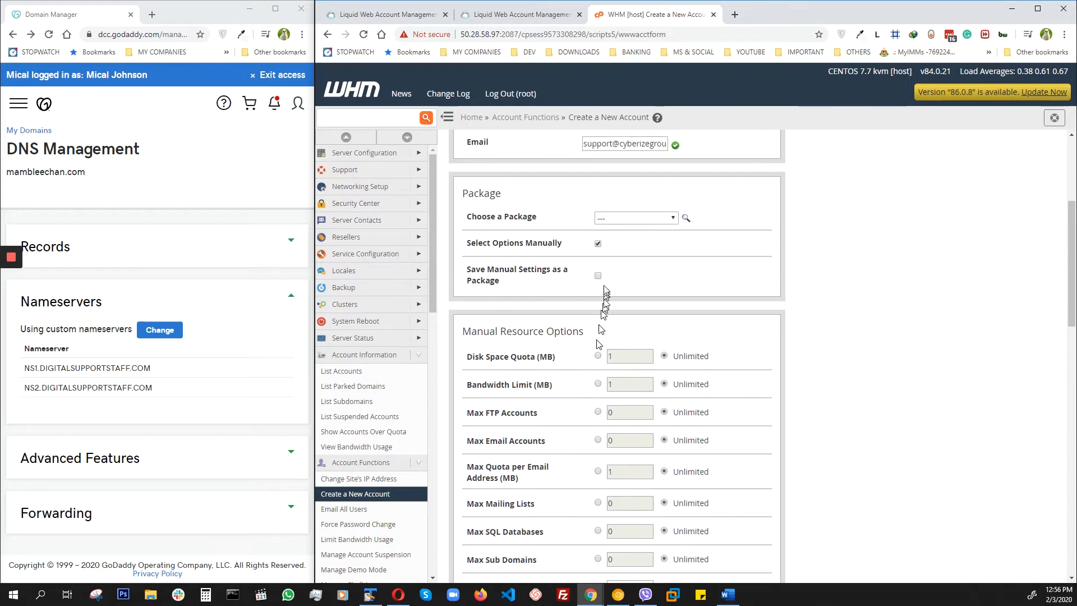
pyautogui.click(598, 244)
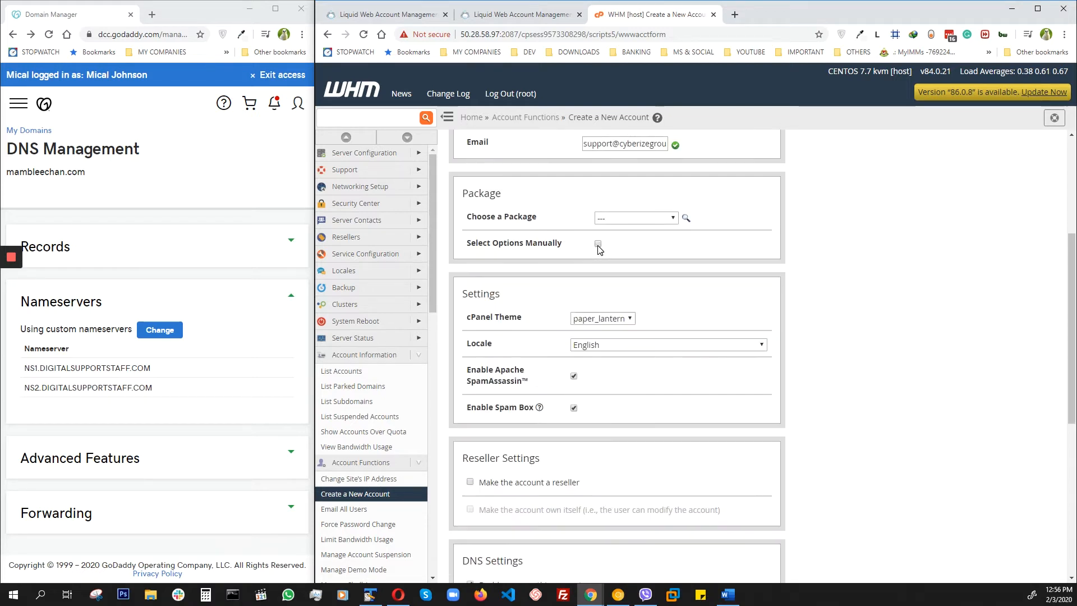
pyautogui.click(670, 217)
pyautogui.click(609, 319)
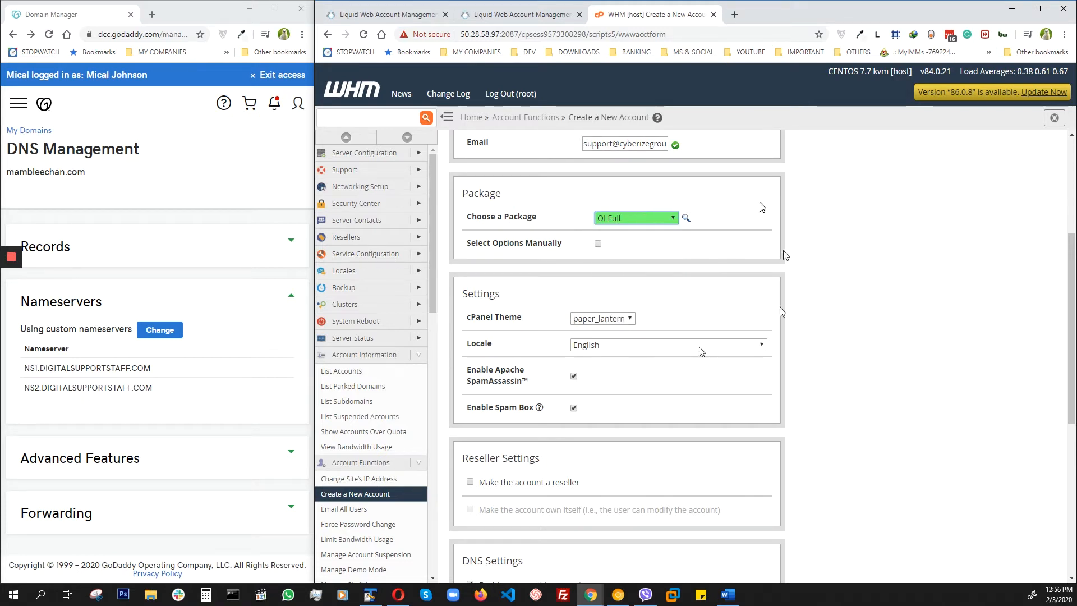
# Step: Check the nameservers in the DNS settings, create the mambleechan.com account and save its login in LastPass
pyautogui.scroll(-2, 706, 309)
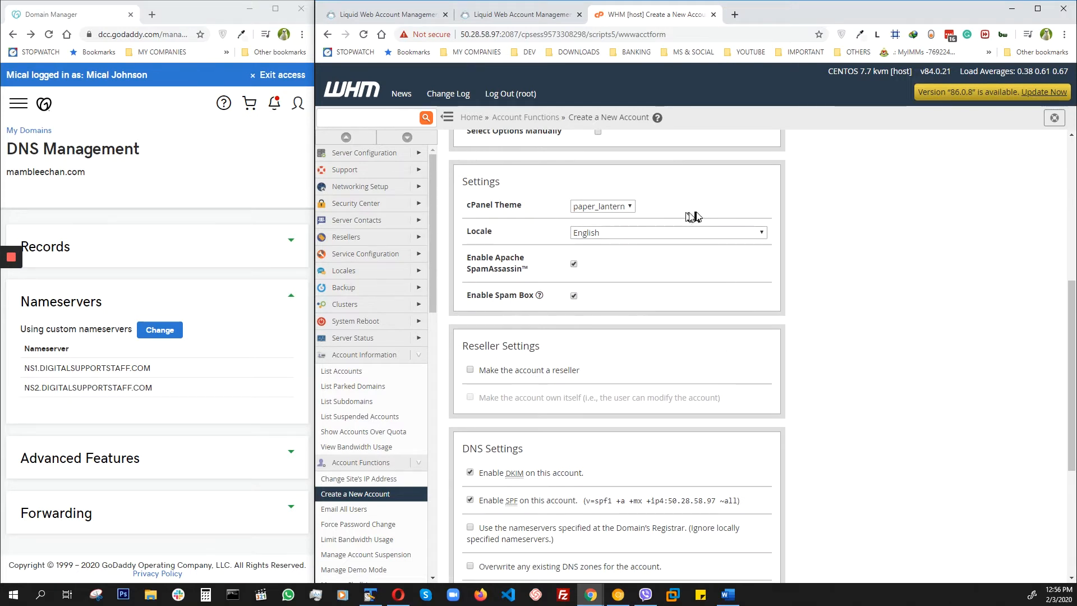
pyautogui.scroll(-2, 694, 216)
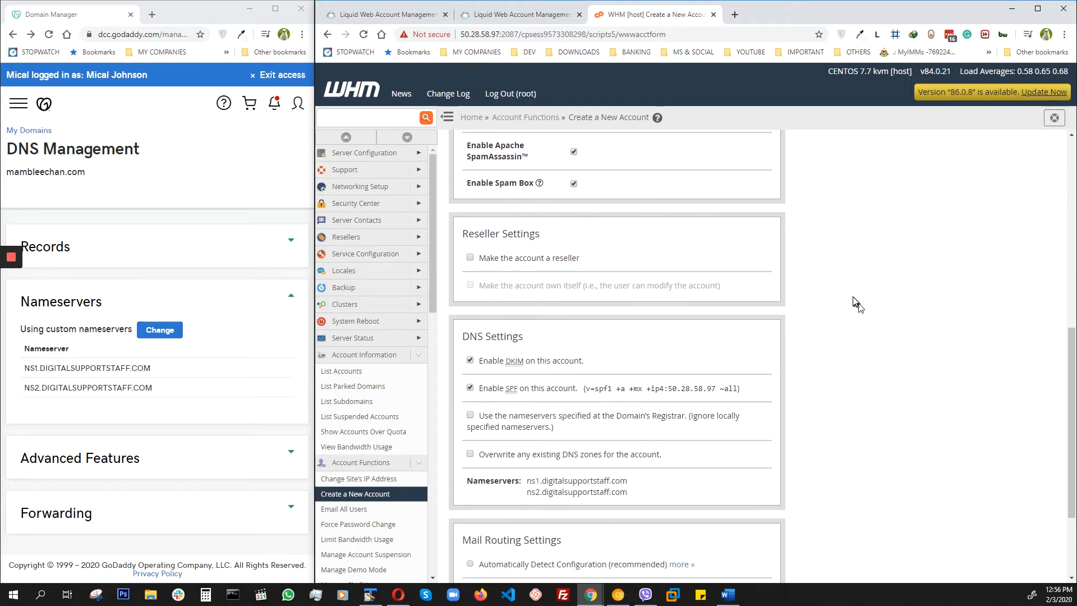
pyautogui.scroll(-1, 854, 305)
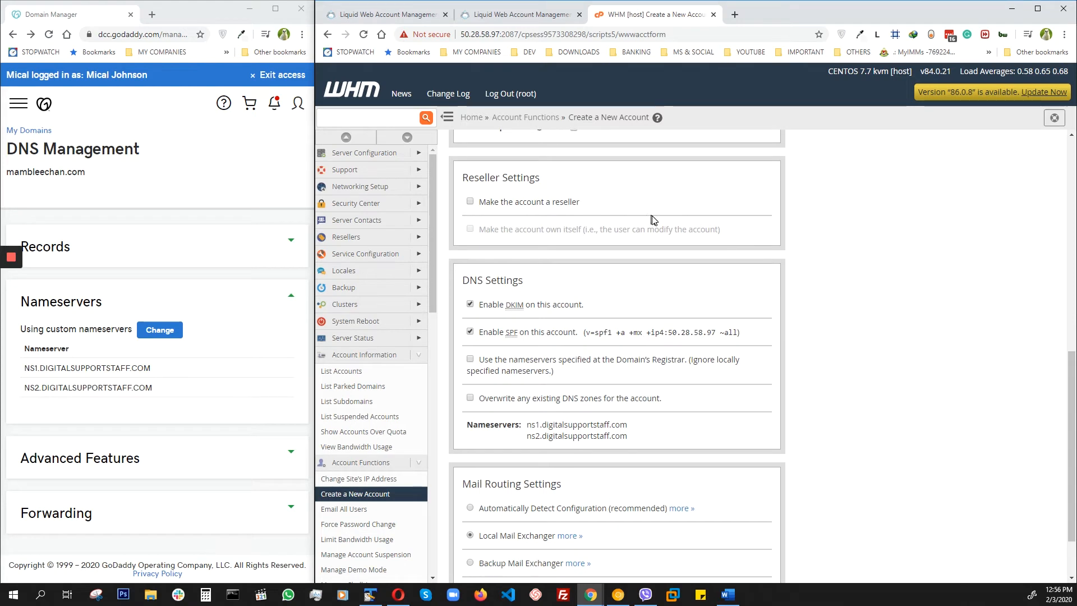
pyautogui.scroll(-1, 645, 224)
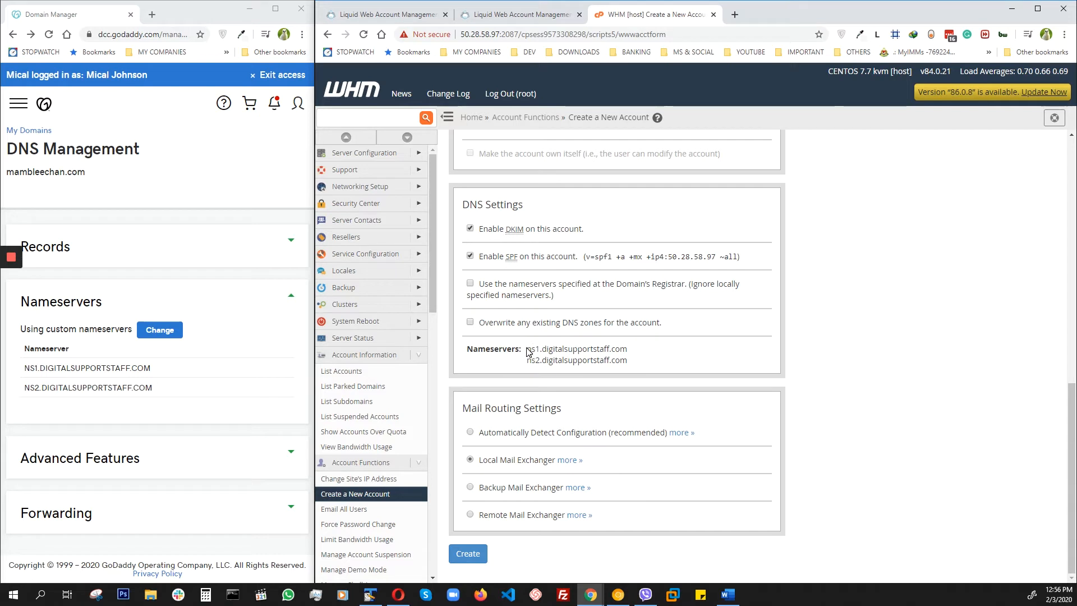
pyautogui.moveTo(531, 349); pyautogui.dragTo(627, 361)
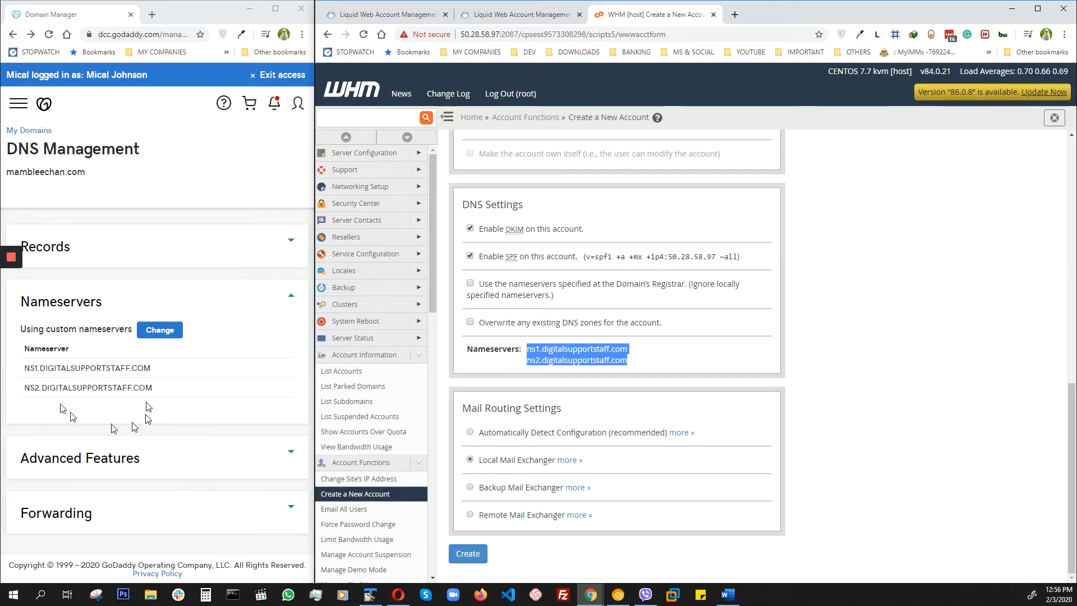
pyautogui.click(673, 368)
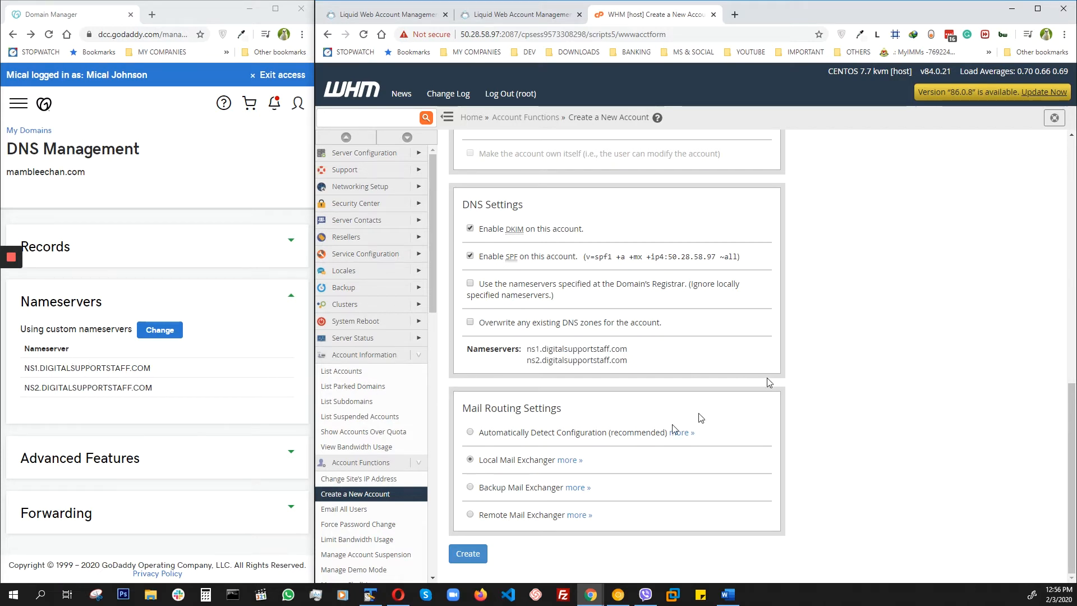
pyautogui.click(463, 554)
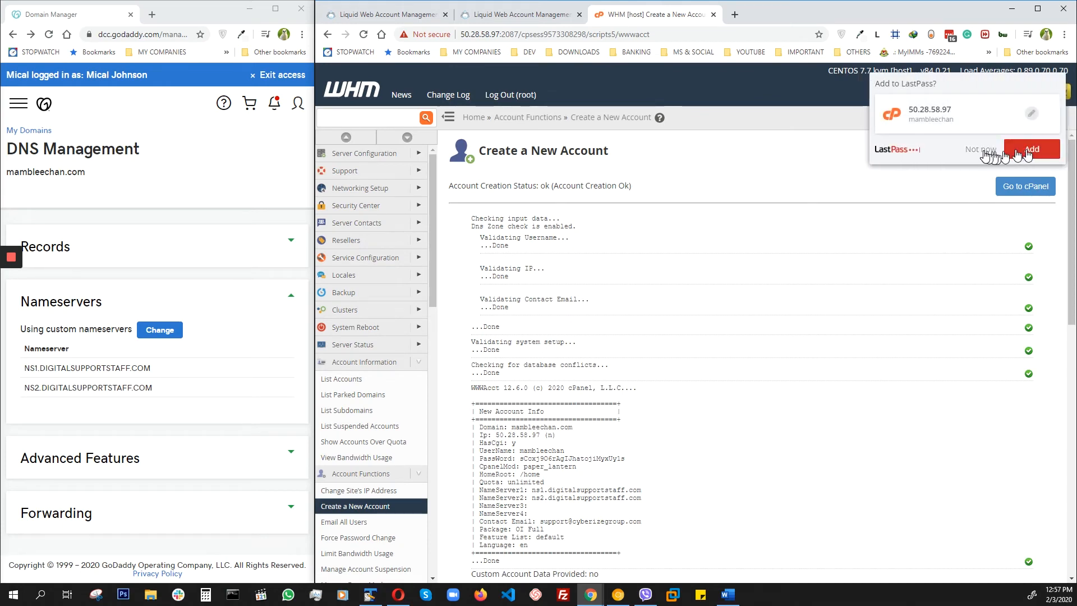
pyautogui.click(1027, 151)
# Step: Copy the whole New Account Info block from the account creation log
pyautogui.scroll(-2, 754, 322)
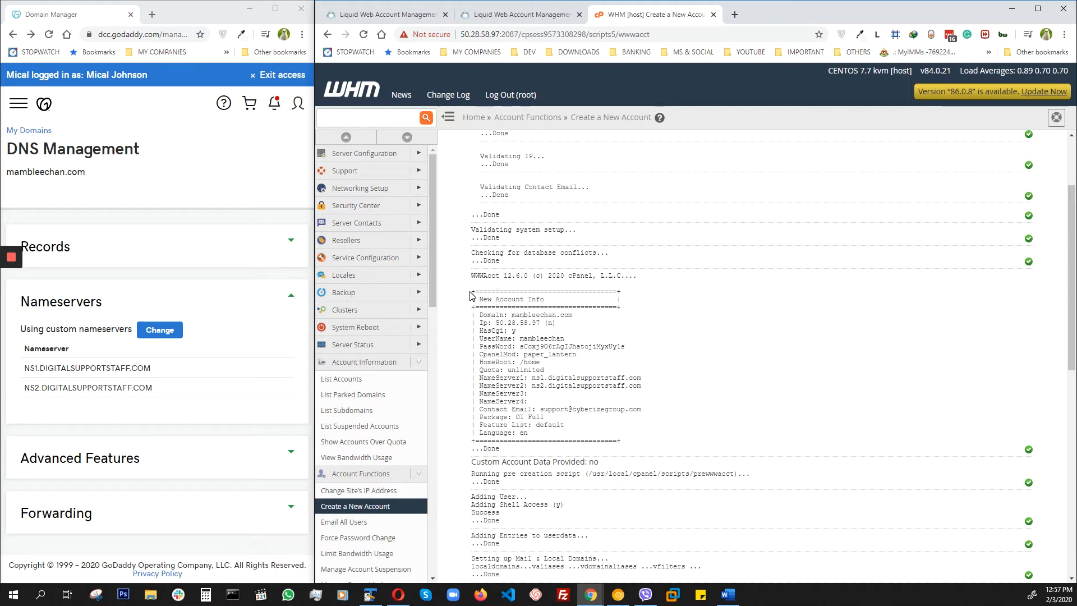
pyautogui.moveTo(471, 293); pyautogui.dragTo(675, 444)
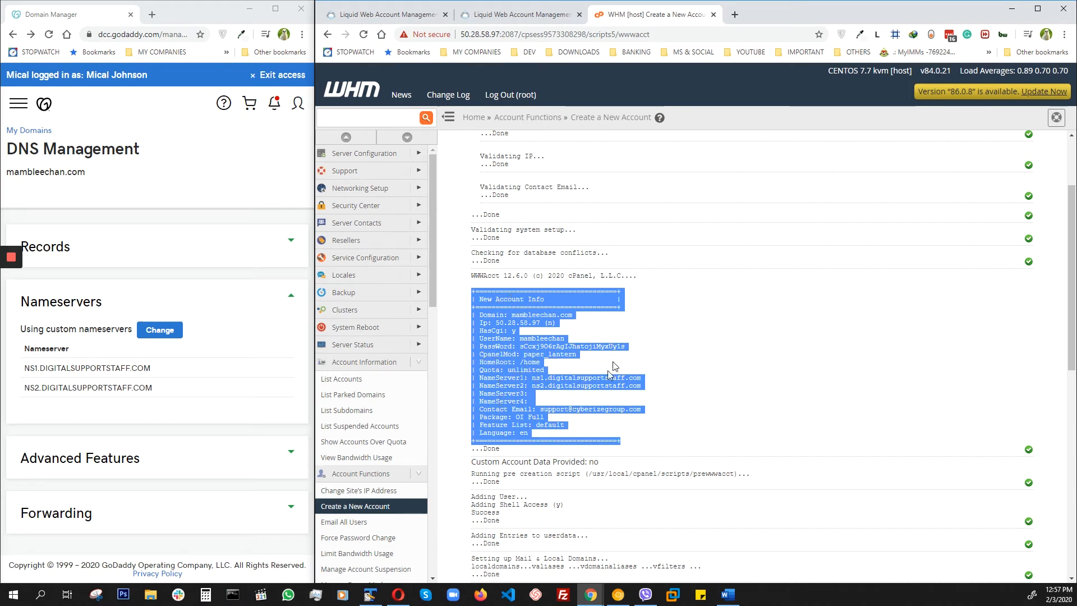
pyautogui.rightClick(491, 357)
pyautogui.click(512, 364)
pyautogui.hotkey('alt', 'Tab')
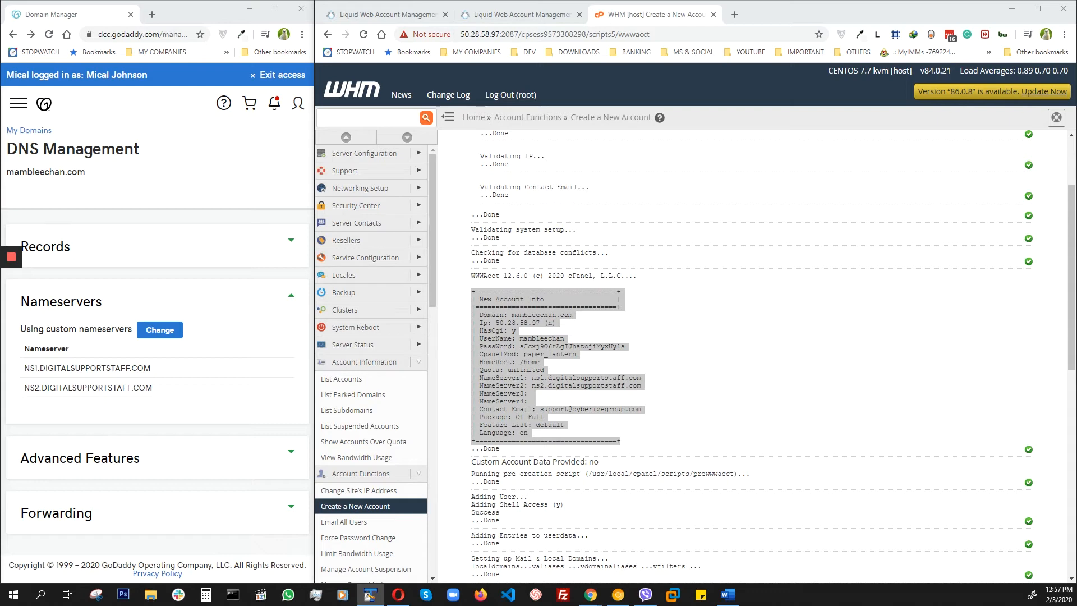
pyautogui.click(812, 308)
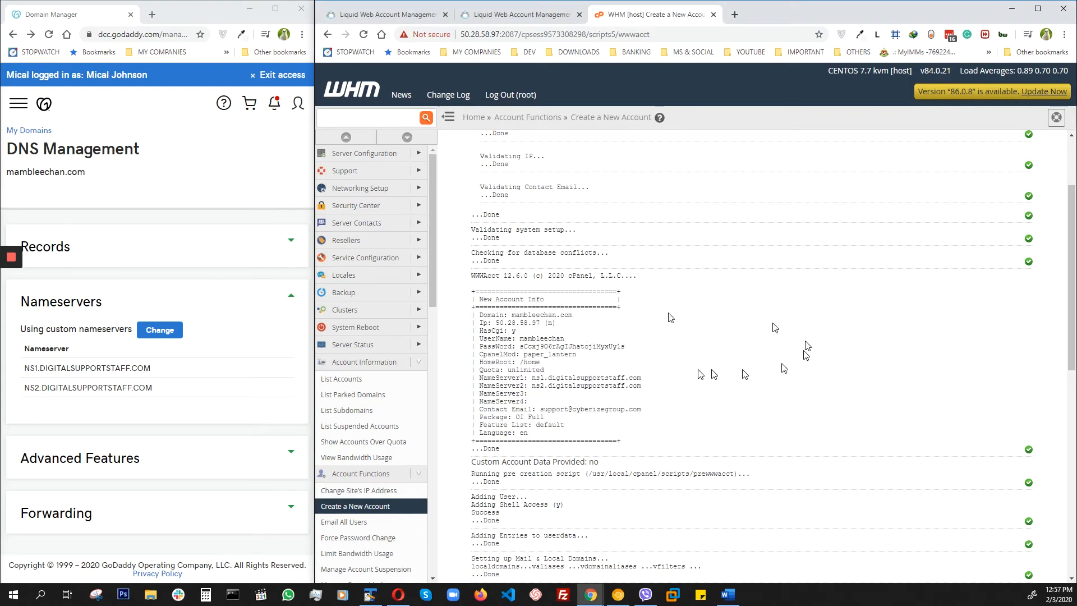
# Step: Search the account list for "mamblee" and open the cPanel of mambleechan.com
pyautogui.scroll(-4, 656, 375)
pyautogui.scroll(6, 655, 373)
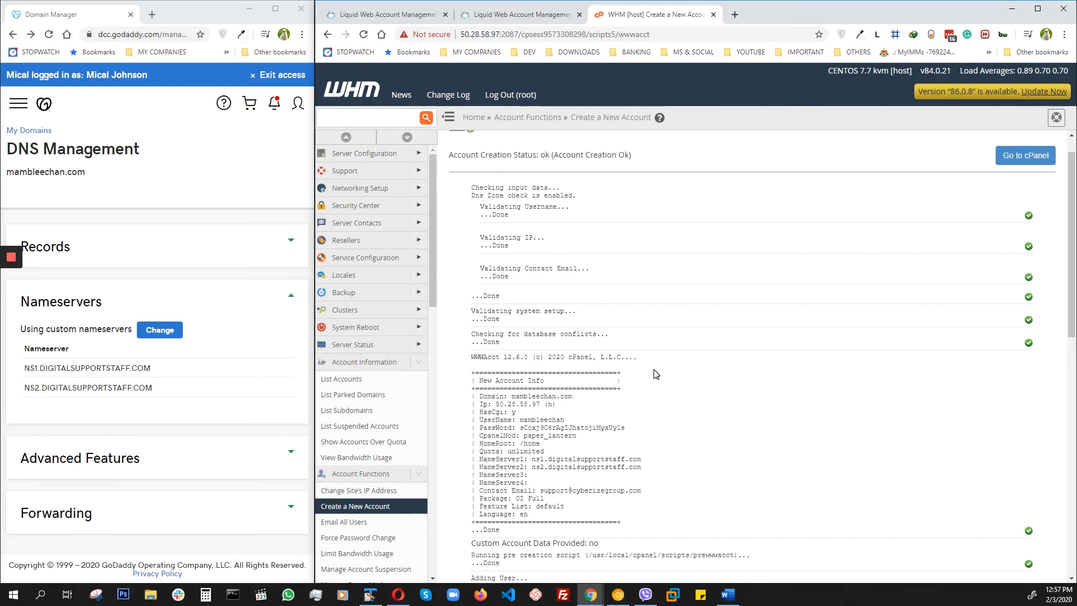
pyautogui.click(343, 380)
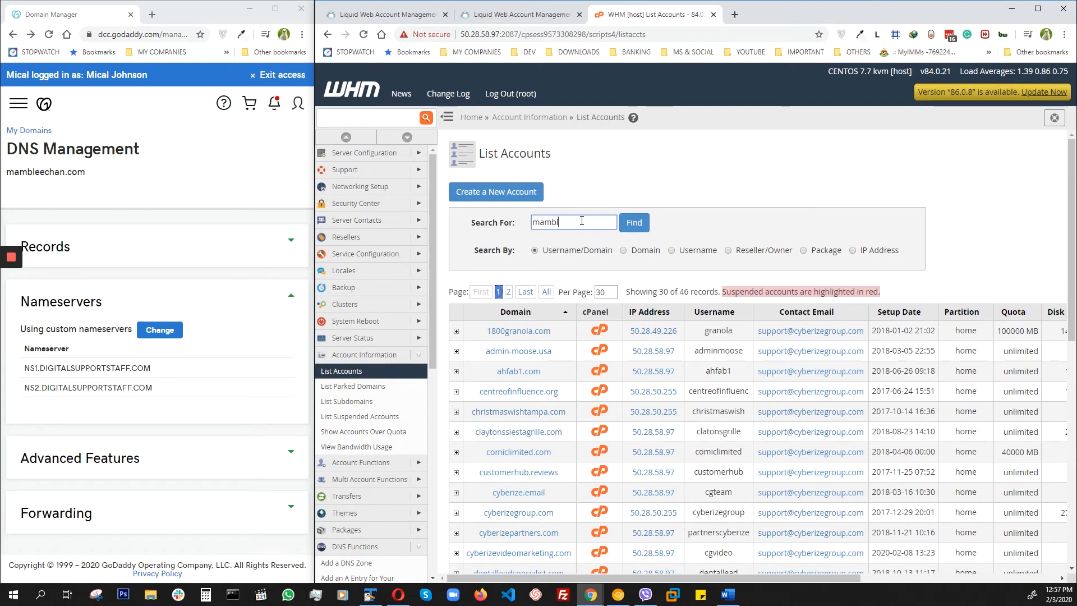
pyautogui.press('Return')
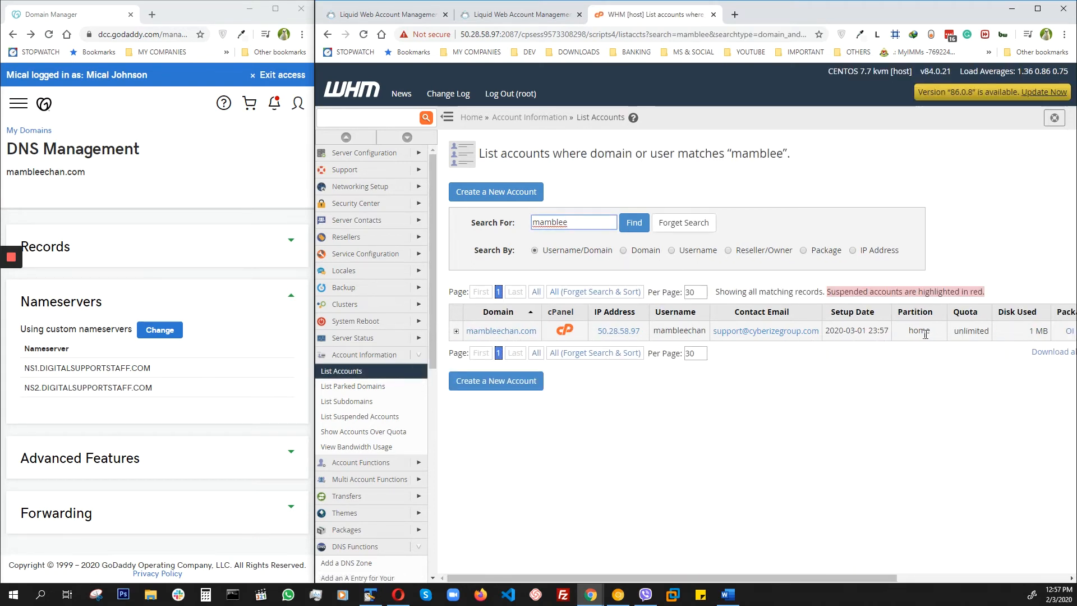
pyautogui.click(563, 331)
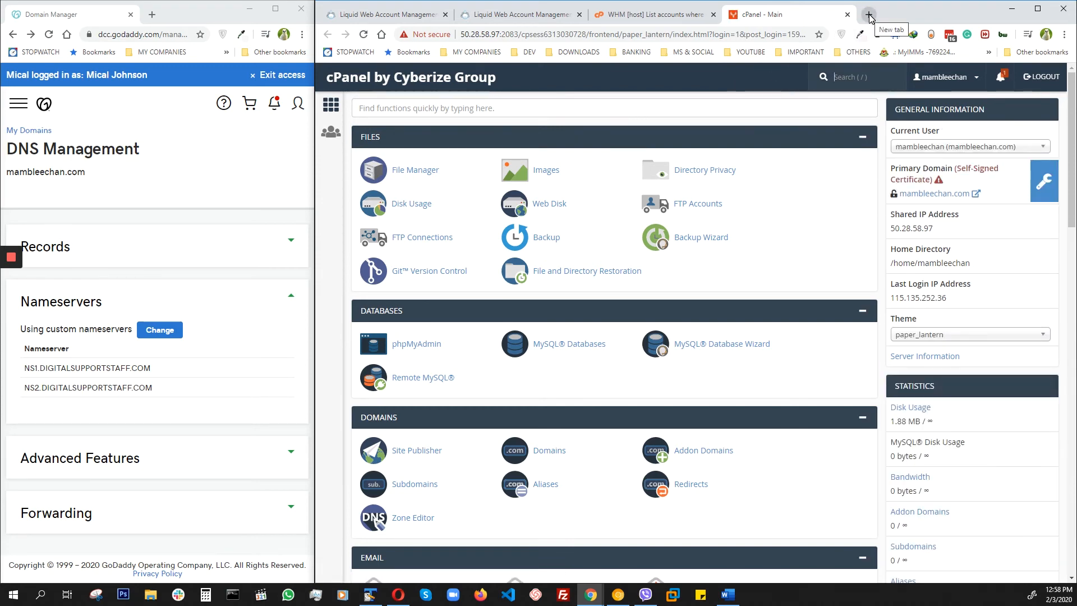
# Step: Copy the domain name mambleechan.com from GoDaddy's DNS Management page and open that website in a new browser tab
pyautogui.moveTo(88, 174); pyautogui.dragTo(11, 177)
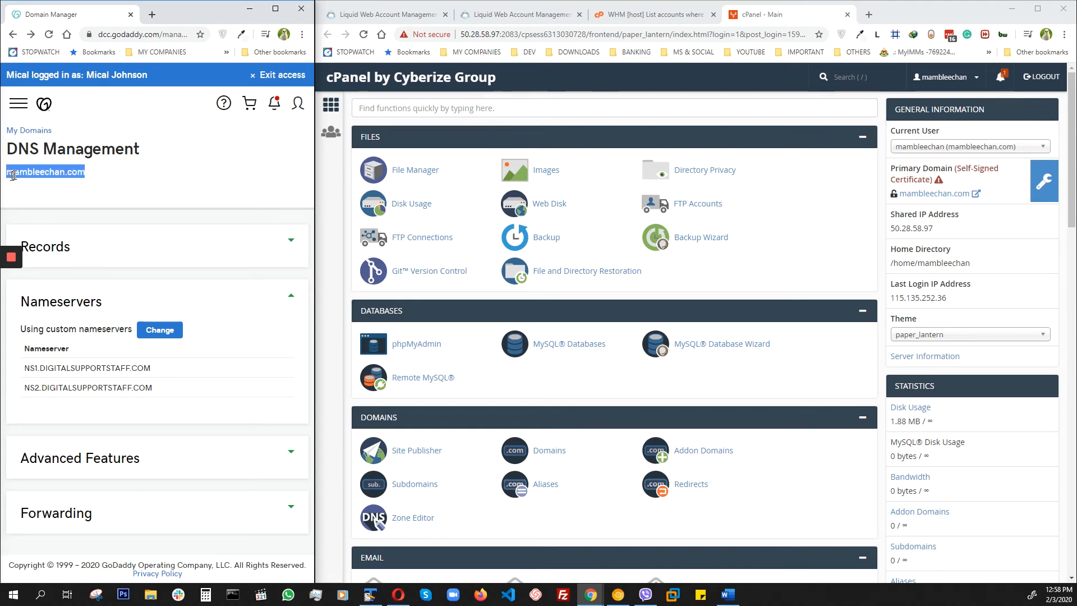
pyautogui.rightClick(14, 175)
pyautogui.click(29, 181)
pyautogui.click(868, 14)
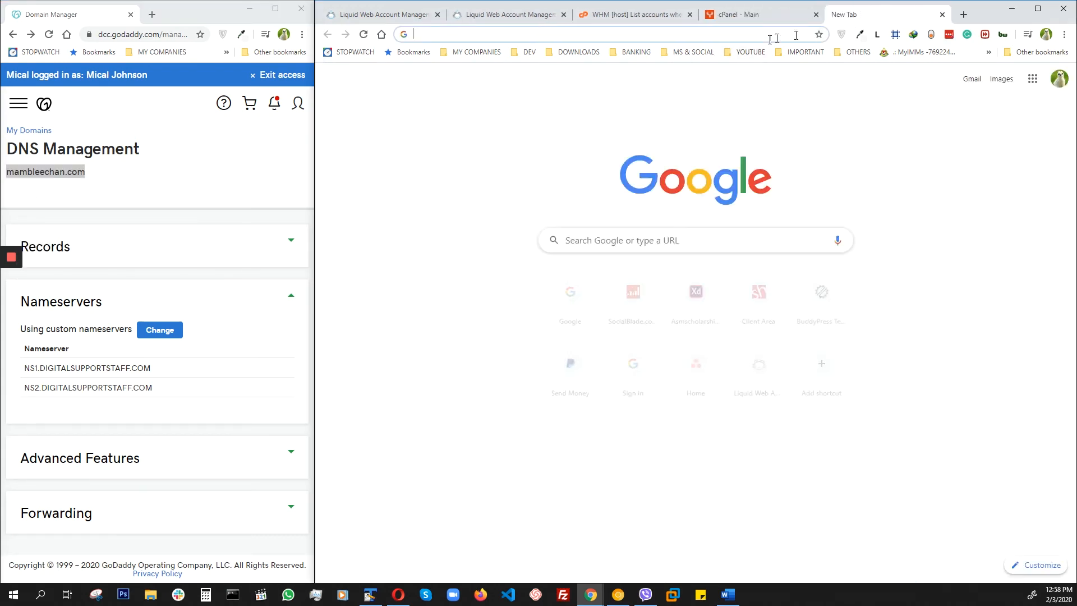
pyautogui.rightClick(504, 35)
pyautogui.click(527, 106)
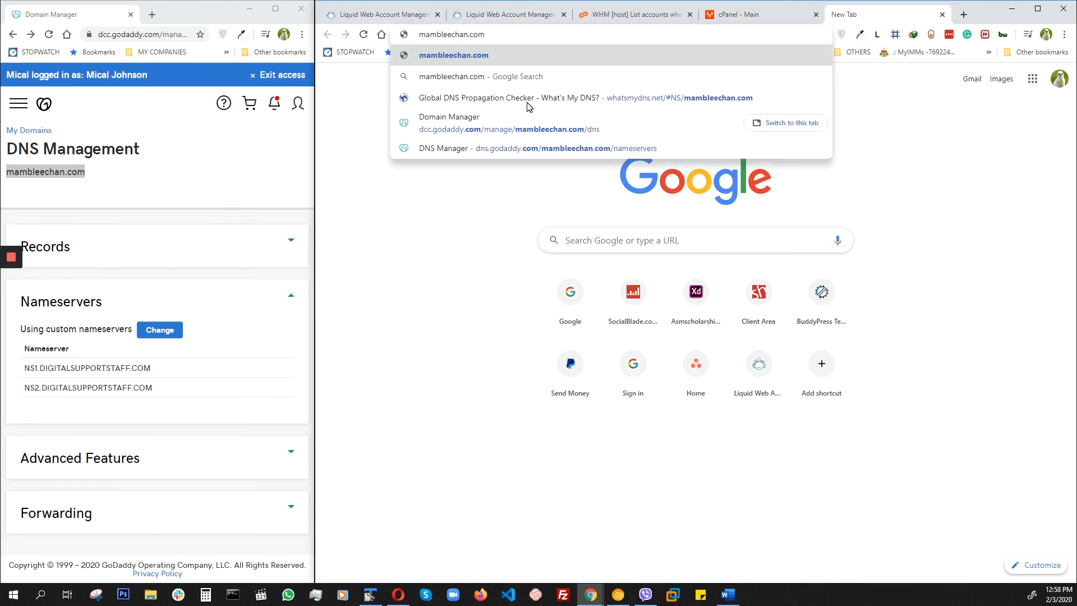
pyautogui.press('Return')
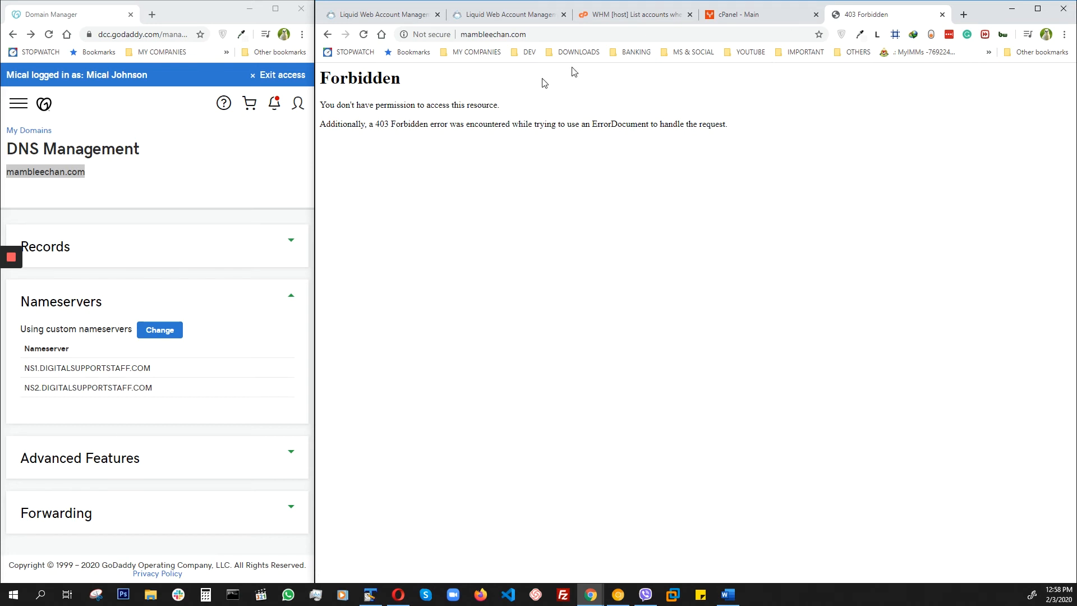
# Step: Open the account's public_html folder in cPanel's File Manager and create a new file named index.html in it
pyautogui.click(796, 19)
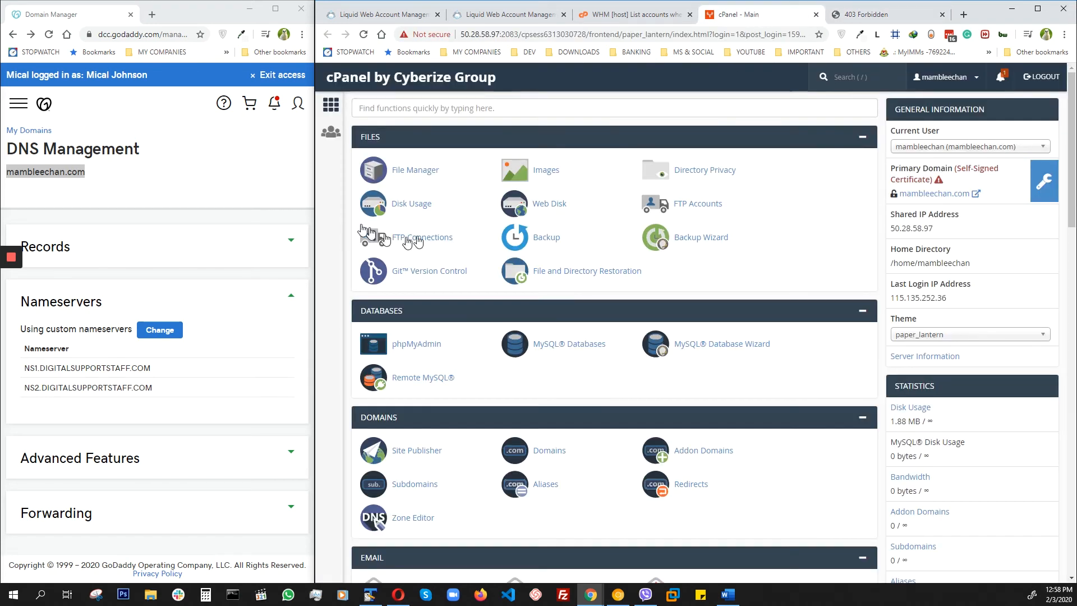
pyautogui.click(412, 171)
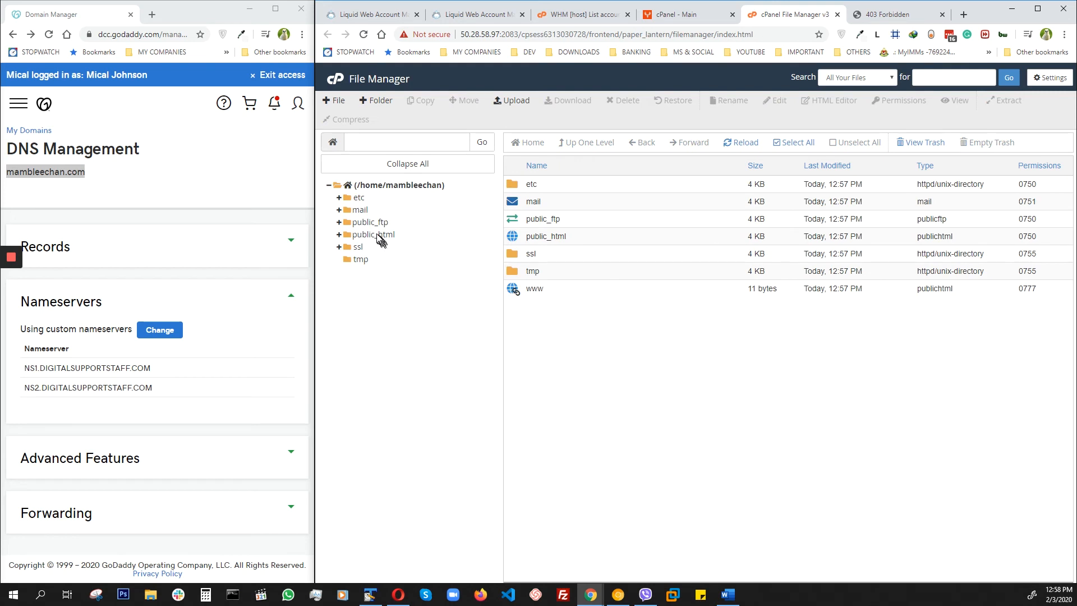
pyautogui.click(376, 236)
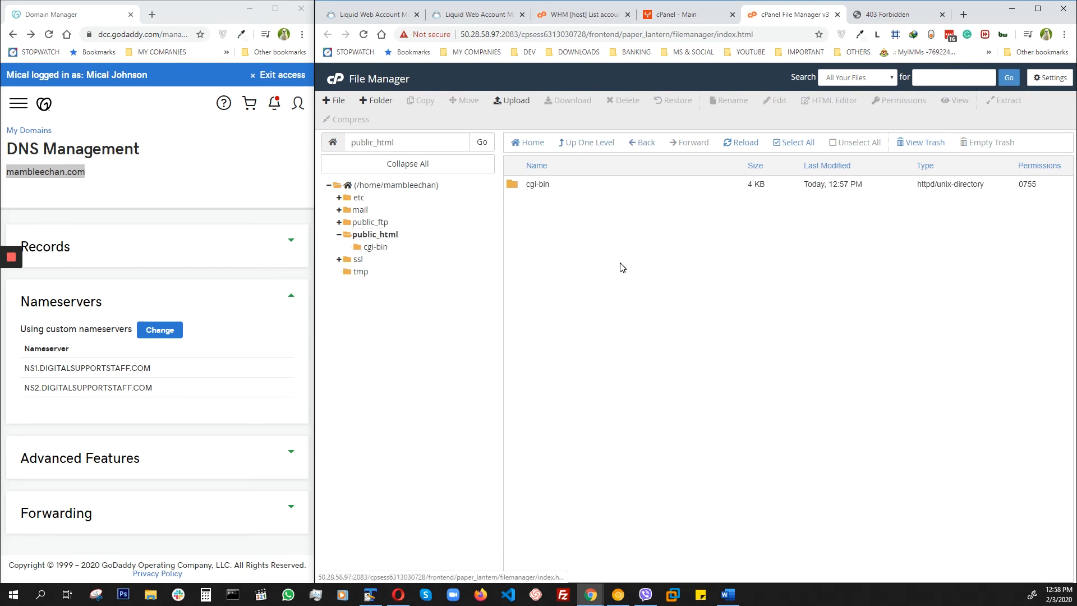
pyautogui.click(330, 101)
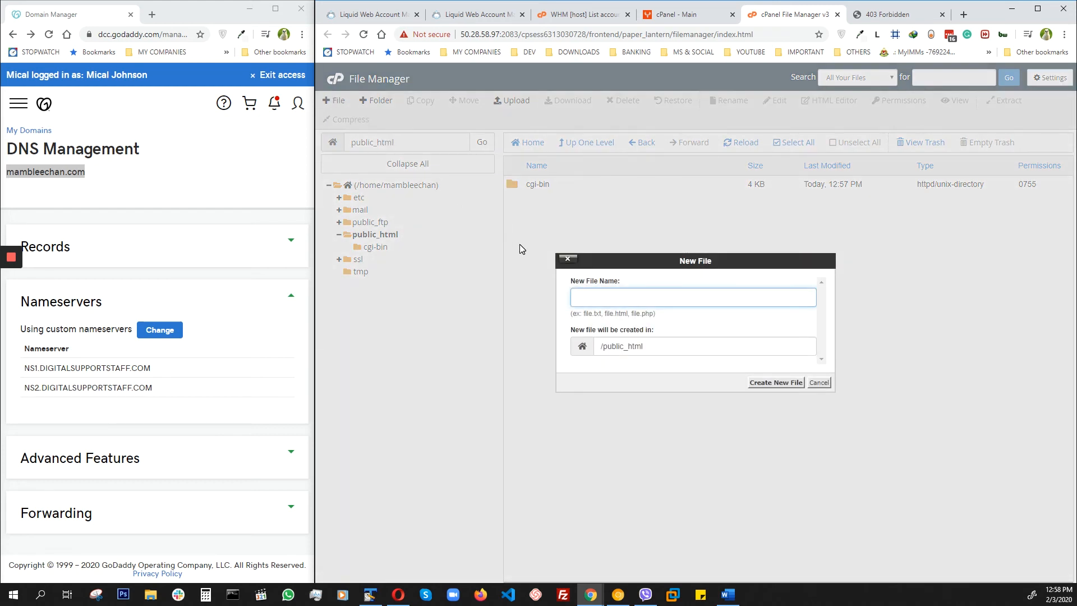
pyautogui.write('index.html')
pyautogui.press('Return')
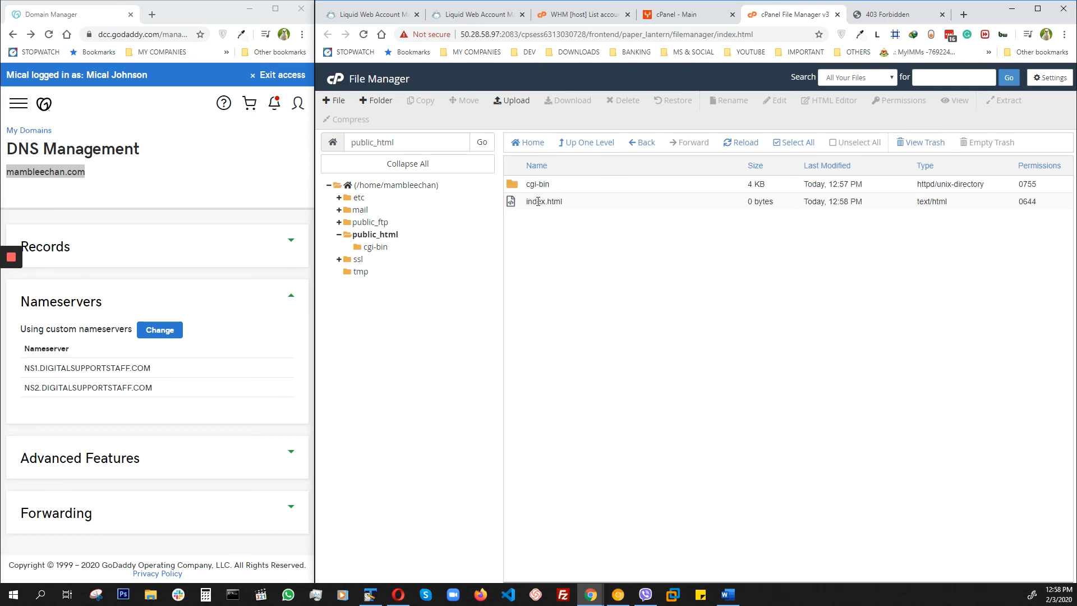
# Step: Edit index.html to contain "welcome to Mambleechan.com", save it and reload the mambleechan.com website
pyautogui.click(538, 201)
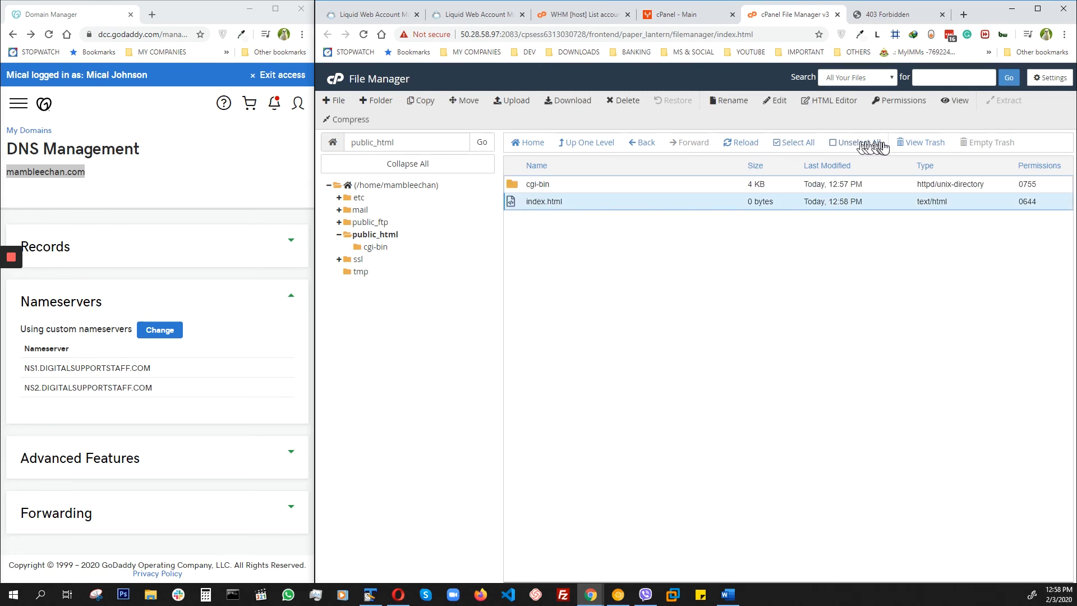
pyautogui.click(775, 101)
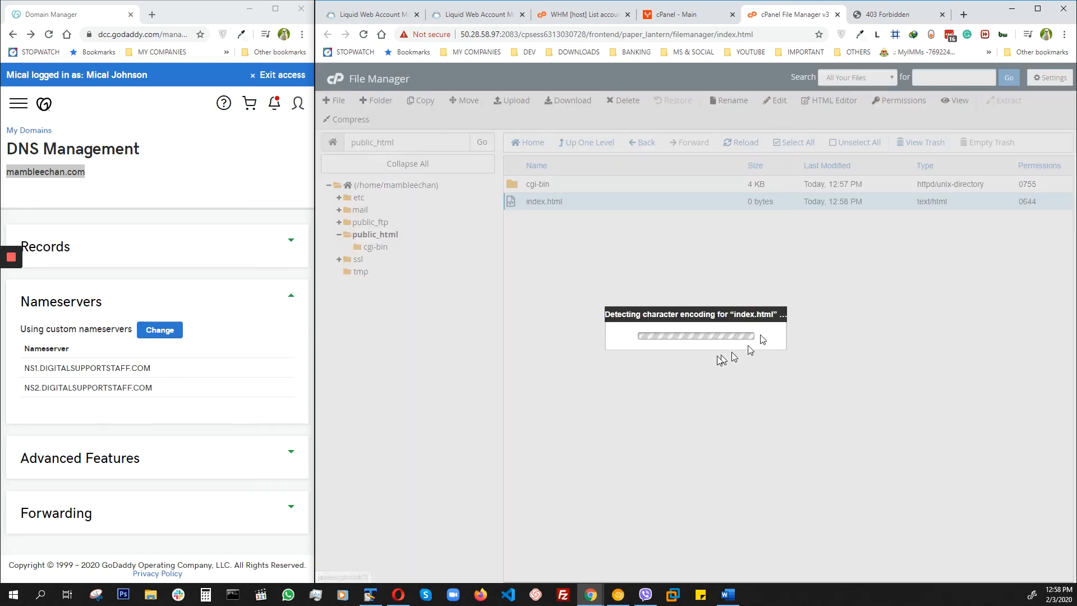
pyautogui.click(791, 409)
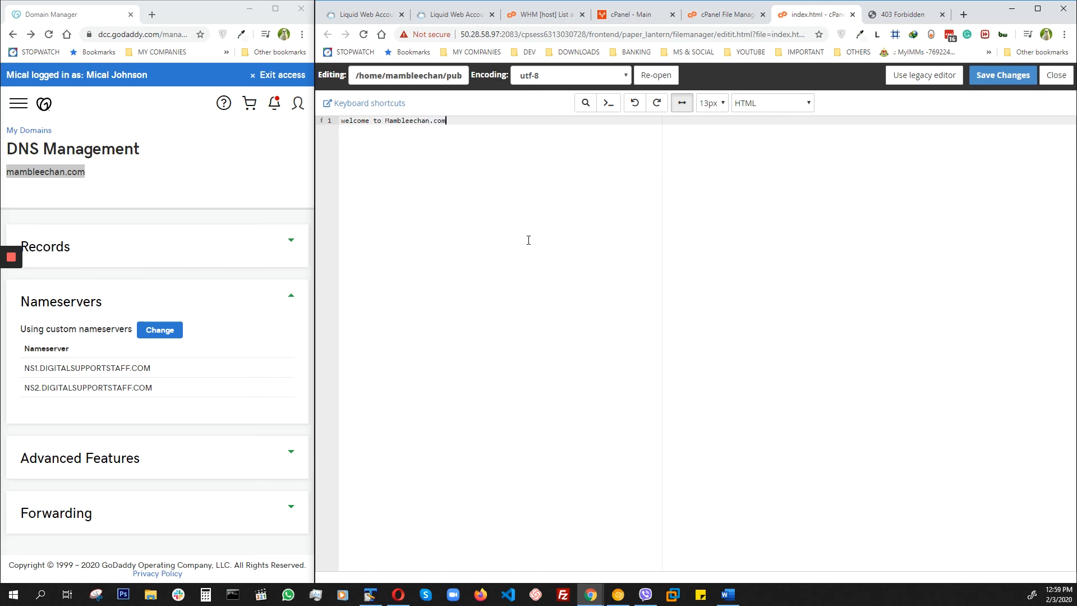
pyautogui.click(1008, 77)
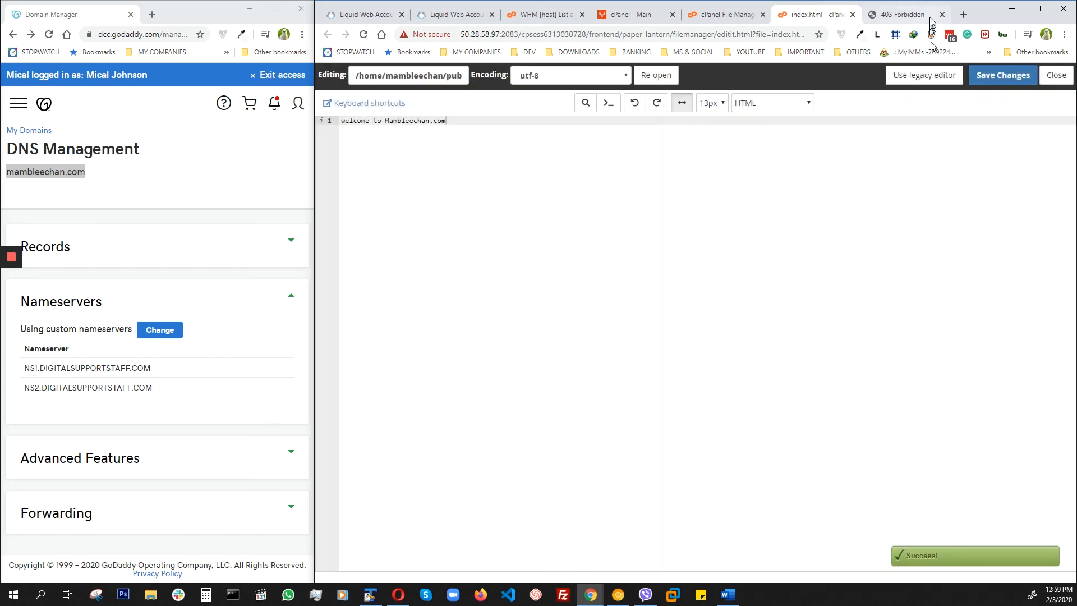
pyautogui.click(912, 20)
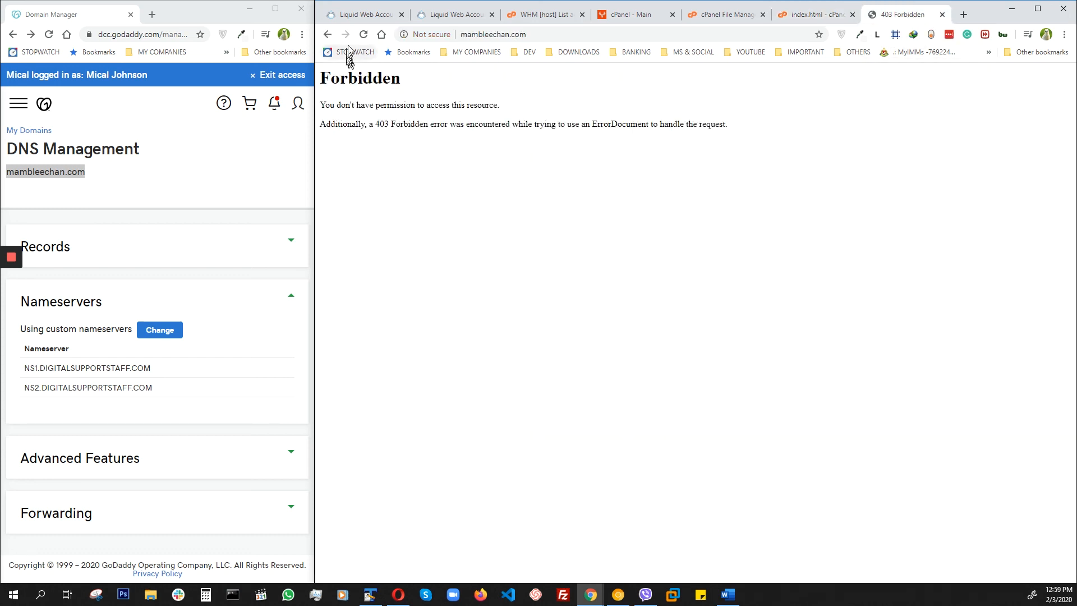
pyautogui.click(363, 35)
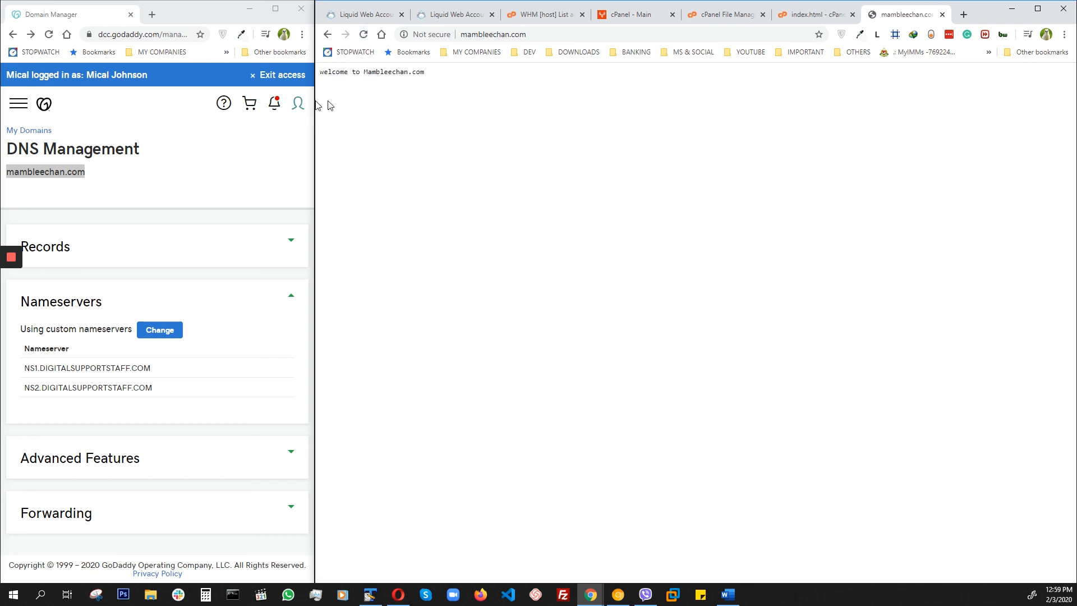